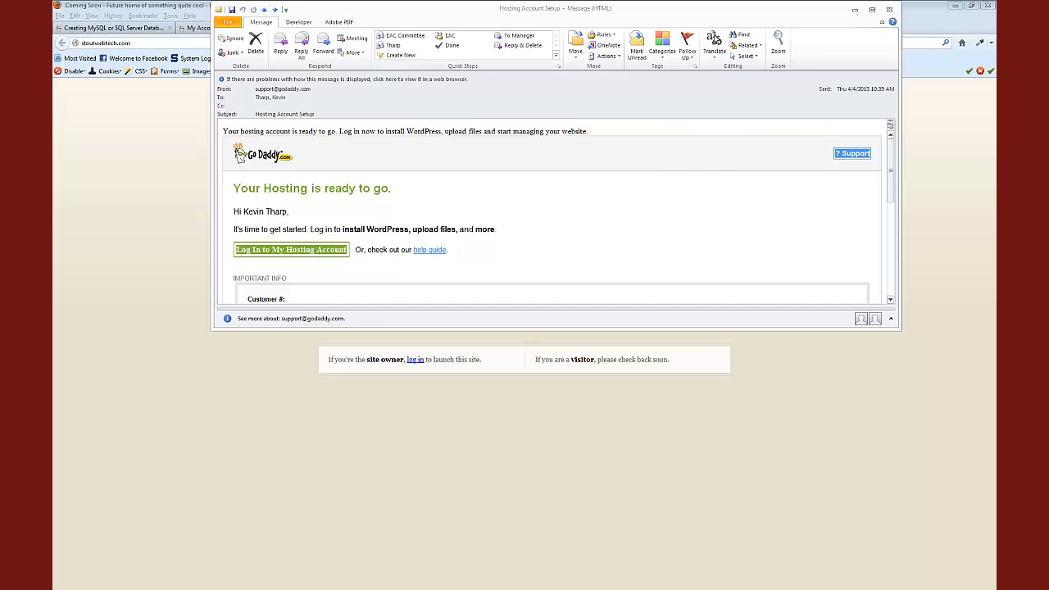
Step: Move the hosting email aside to view the site's page and select its web address
{"action": "left_click_drag", "start_coordinate": [716, 13], "coordinate": [1039, 107]}
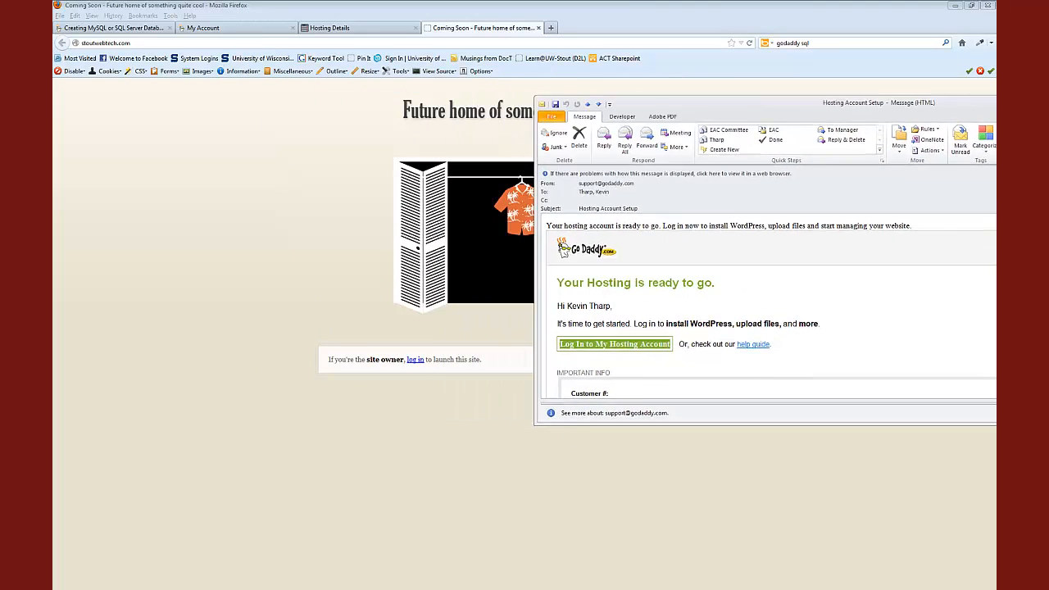
{"action": "left_click_drag", "start_coordinate": [656, 102], "coordinate": [869, 181]}
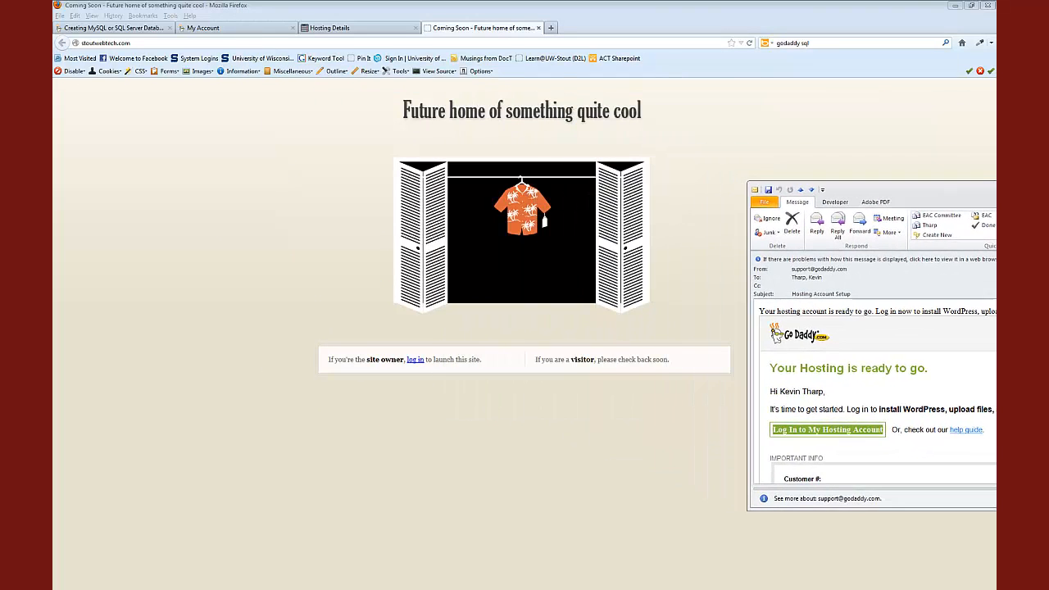
{"action": "left_click", "coordinate": [716, 13]}
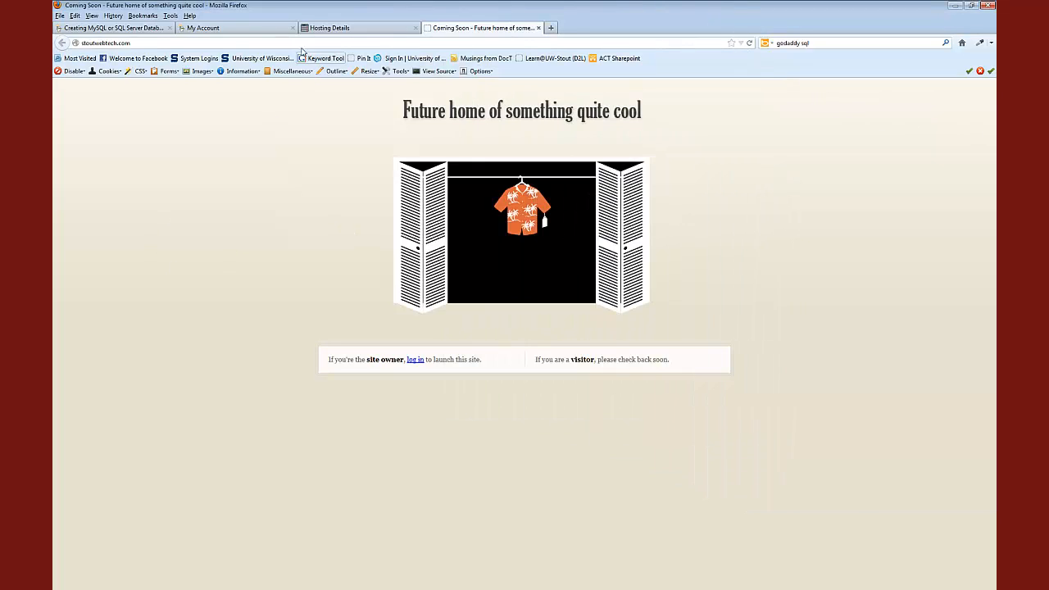
{"action": "left_click_drag", "start_coordinate": [136, 43], "coordinate": [78, 44]}
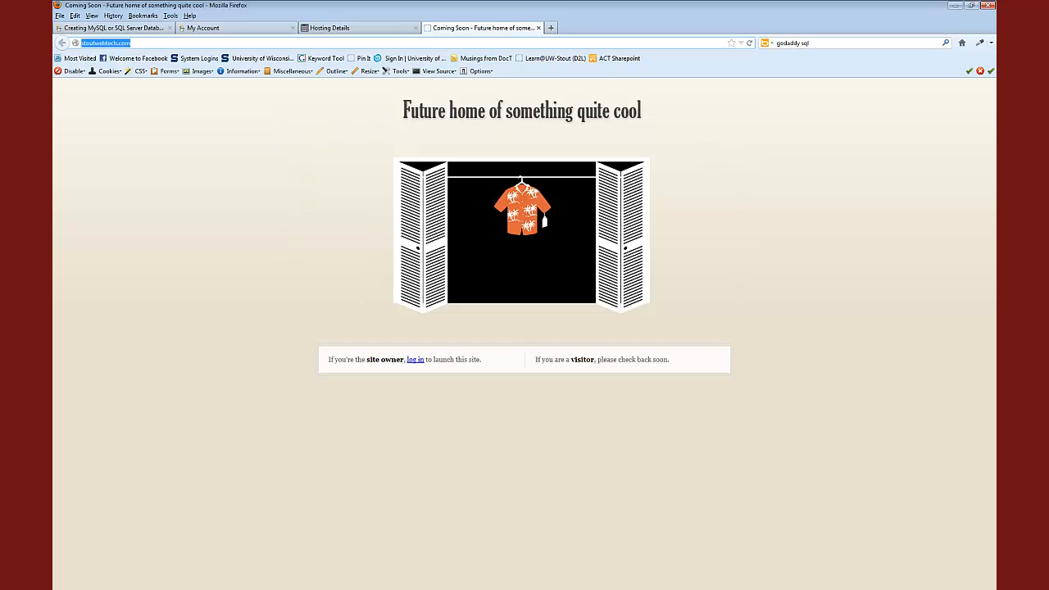
{"action": "left_click_drag", "start_coordinate": [1048, 190], "coordinate": [768, 147]}
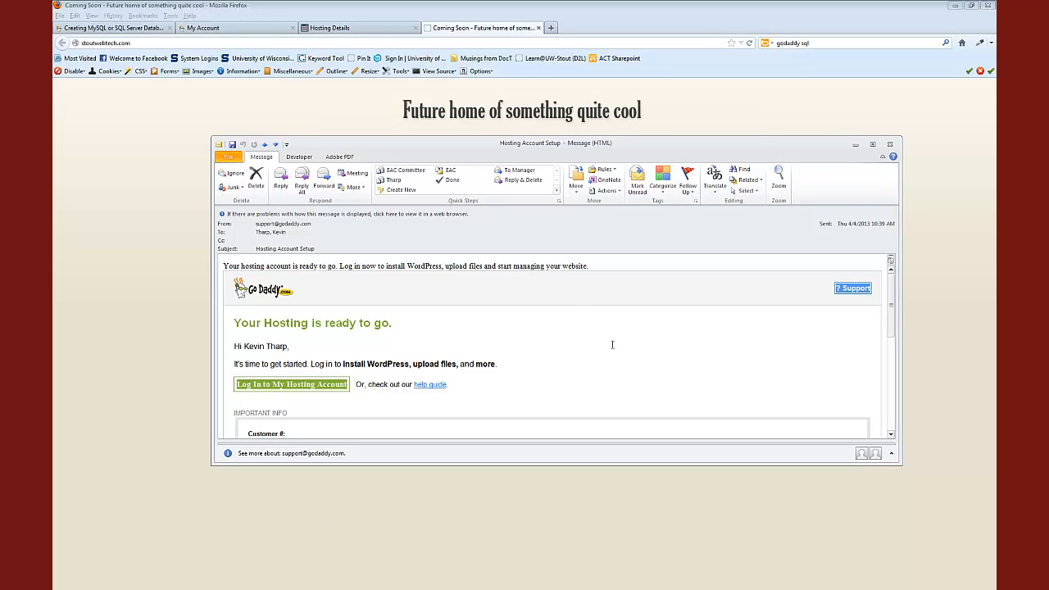
Step: Follow the email's 'Log In to My Hosting Account' link to the GoDaddy login page
{"action": "scroll", "coordinate": [617, 340], "scroll_direction": "down", "scroll_amount": 1}
{"action": "scroll", "coordinate": [616, 341], "scroll_direction": "up", "scroll_amount": 1}
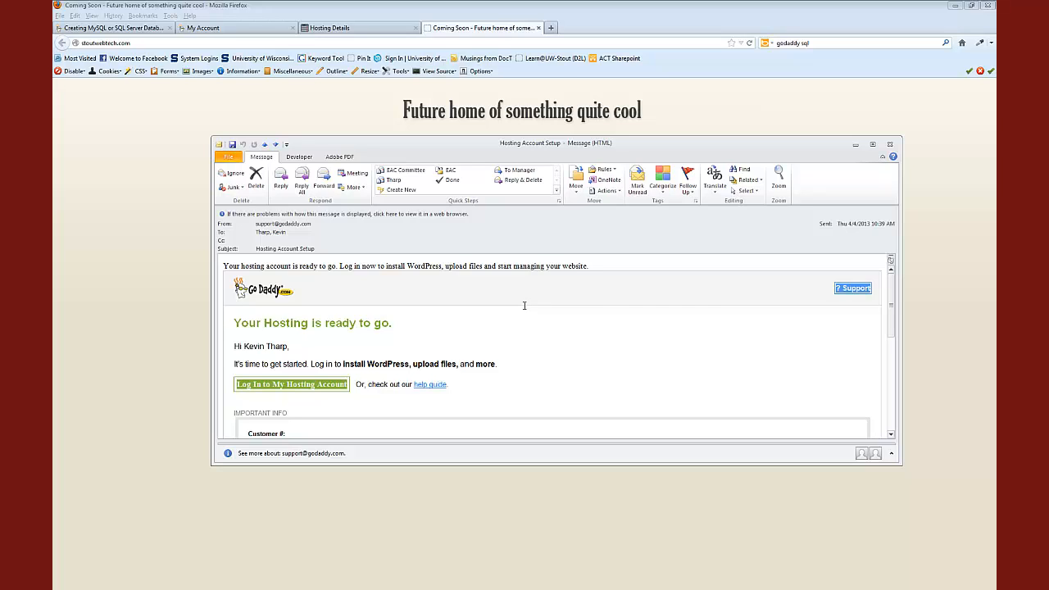
{"action": "left_click", "coordinate": [277, 385]}
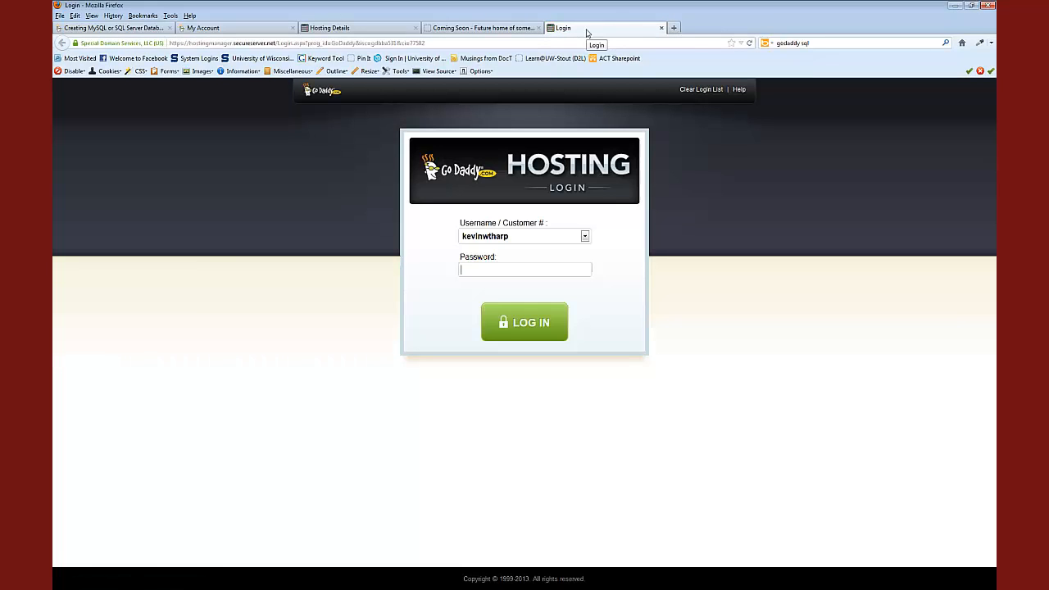
Step: Switch the login page's username choice from the saved username to Other Username
{"action": "left_click", "coordinate": [513, 271]}
{"action": "left_click", "coordinate": [516, 237]}
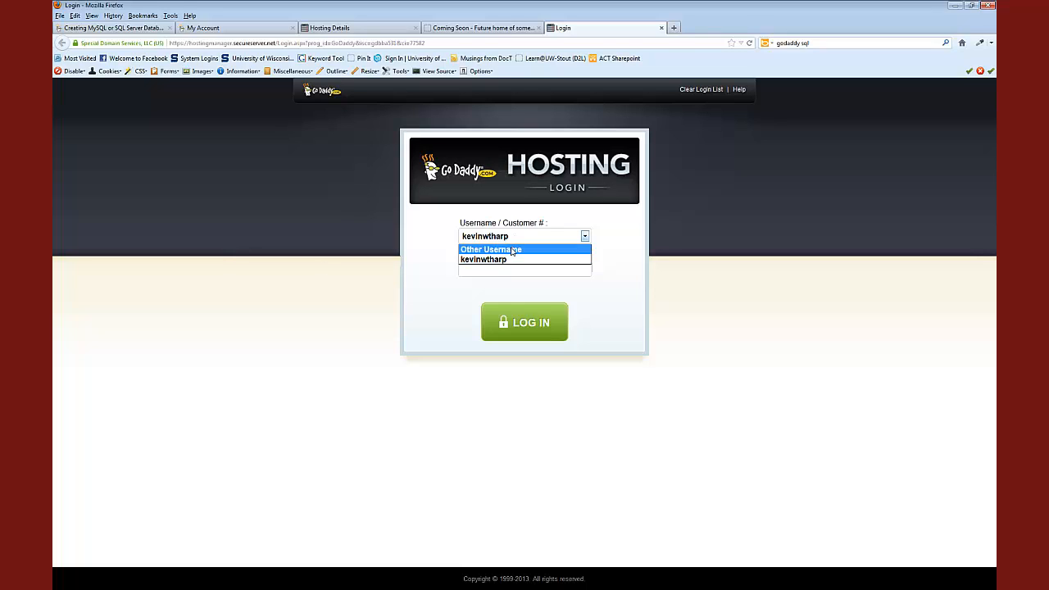
{"action": "left_click", "coordinate": [511, 250]}
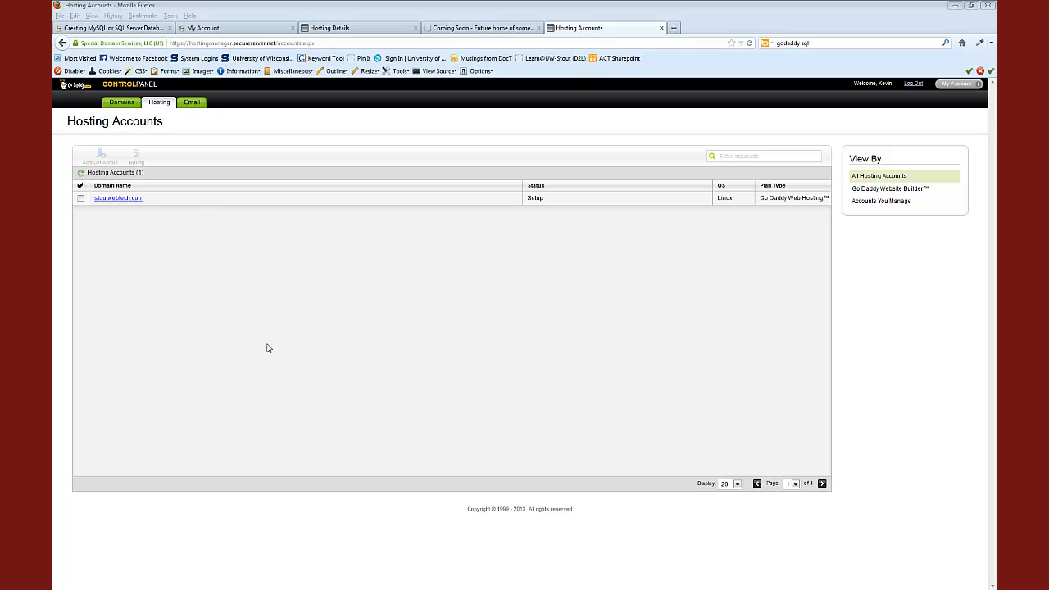
Step: Look at the Domains tab, then open stoutwebtech.com's details from Hosting Accounts
{"action": "left_click", "coordinate": [123, 102]}
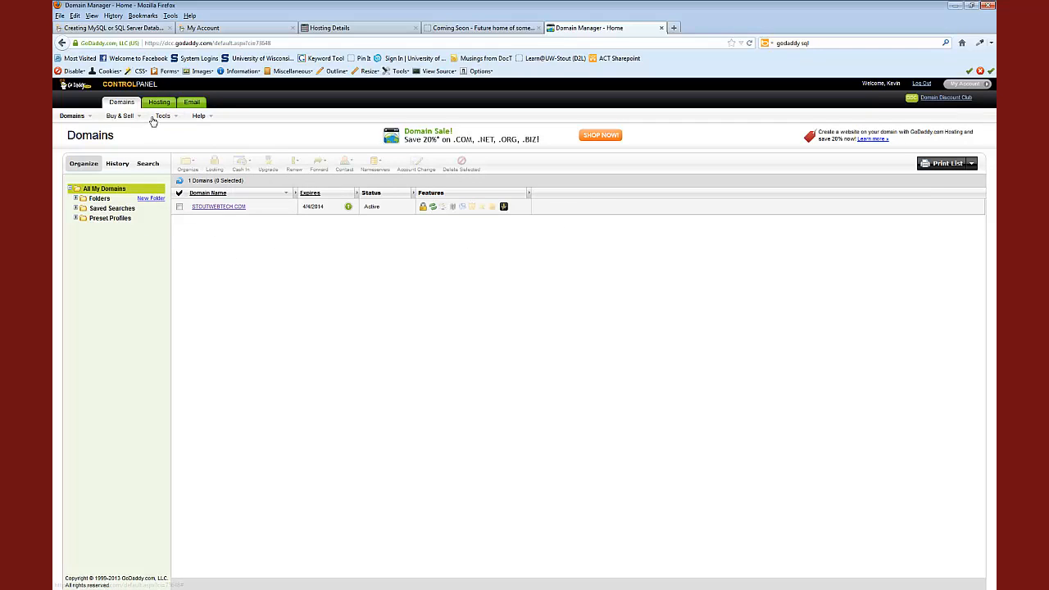
{"action": "left_click", "coordinate": [161, 104]}
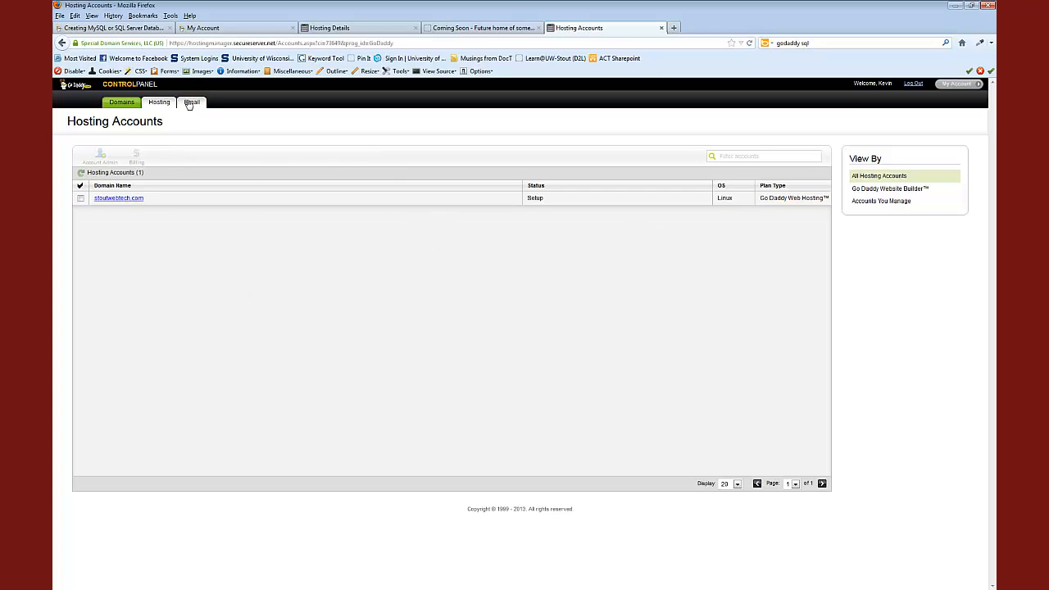
{"action": "left_click", "coordinate": [116, 197]}
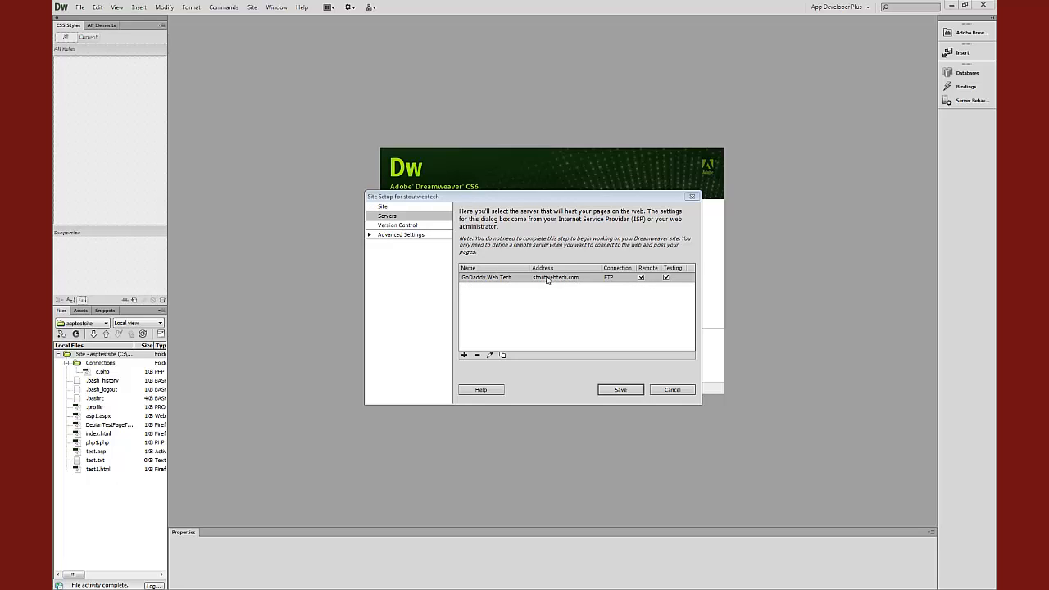
Step: Test the GoDaddy Web Tech server's FTP connection and confirm it succeeds
{"action": "left_click", "coordinate": [492, 281]}
{"action": "double_click", "coordinate": [491, 278]}
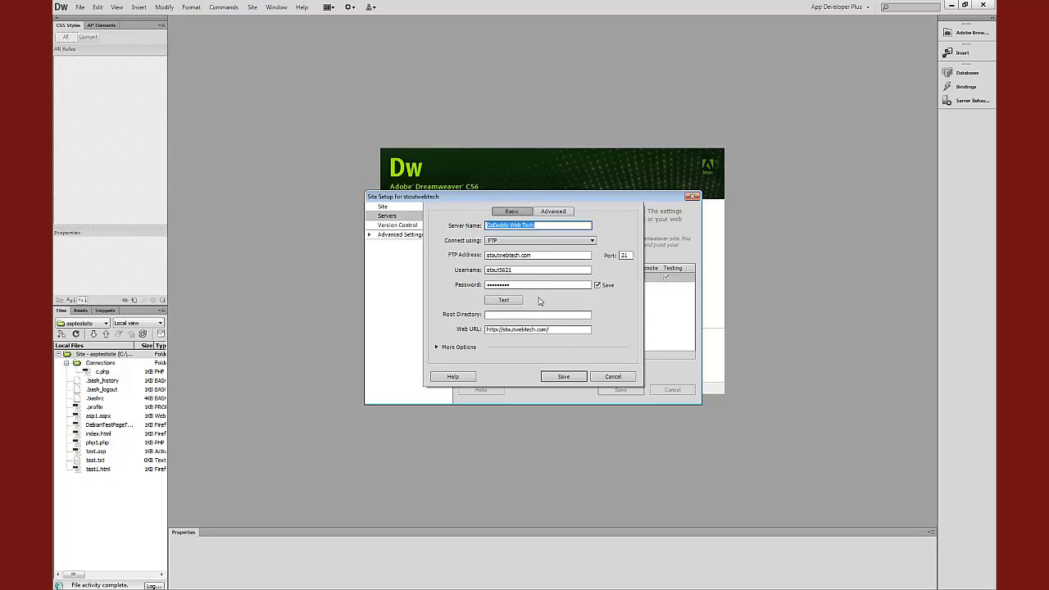
{"action": "left_click", "coordinate": [506, 299]}
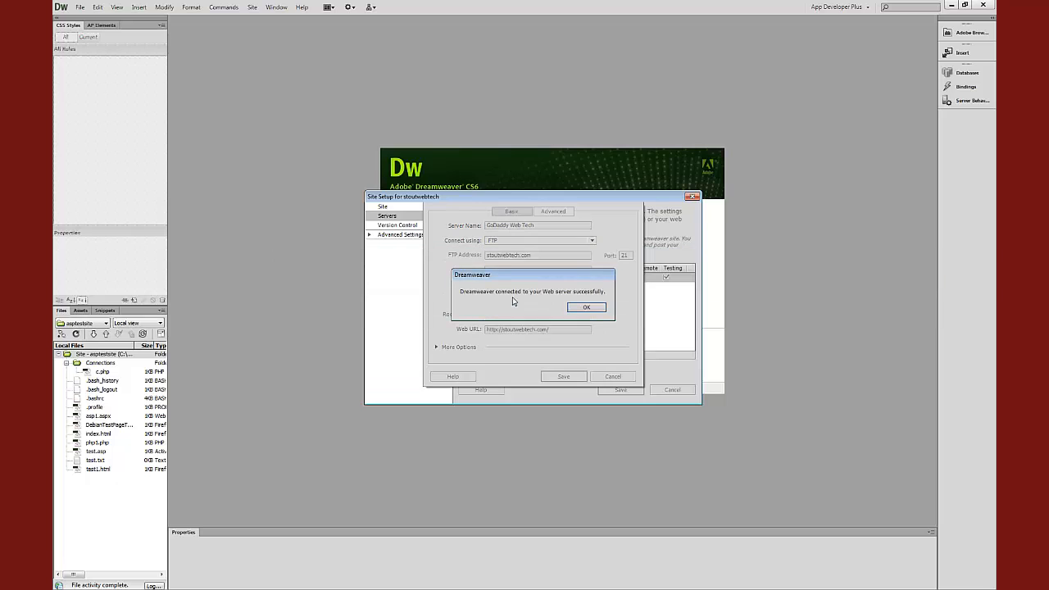
{"action": "left_click", "coordinate": [587, 309]}
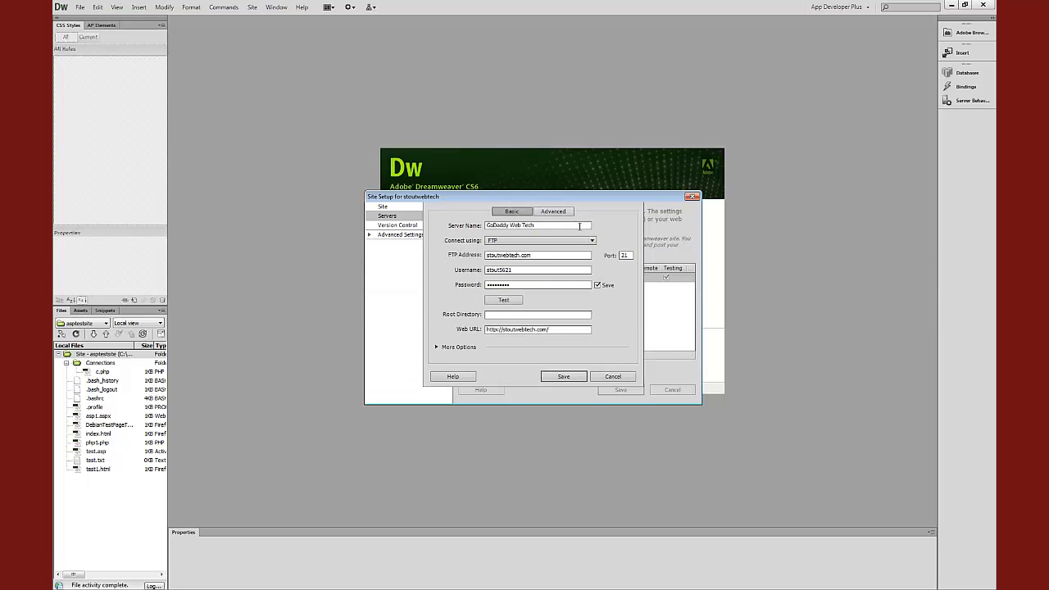
Step: Set the server's testing model to PHP MySQL and save the stoutwebtech site setup
{"action": "left_click", "coordinate": [553, 212]}
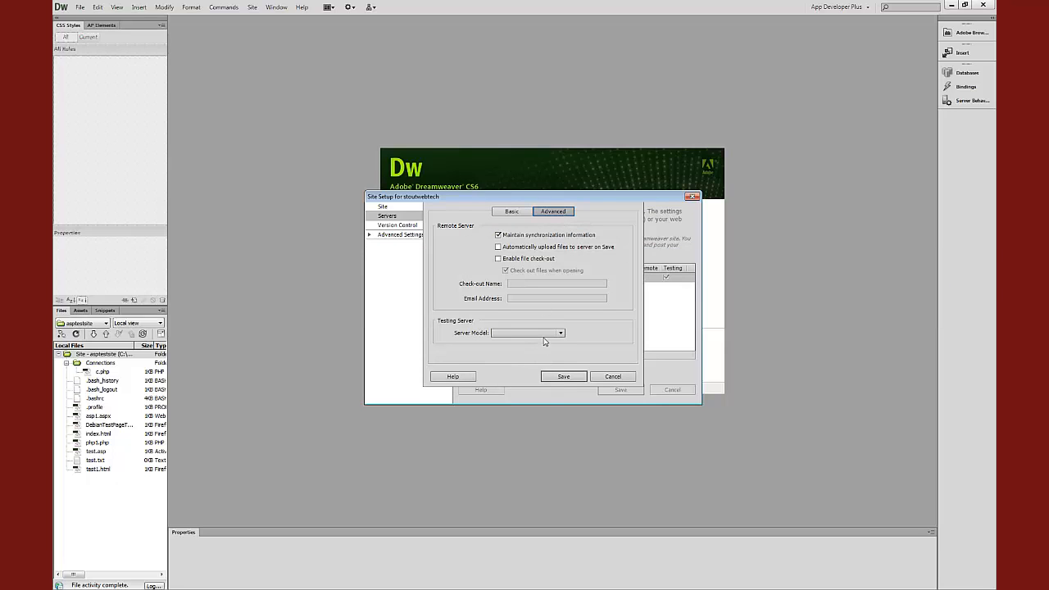
{"action": "left_click", "coordinate": [561, 334]}
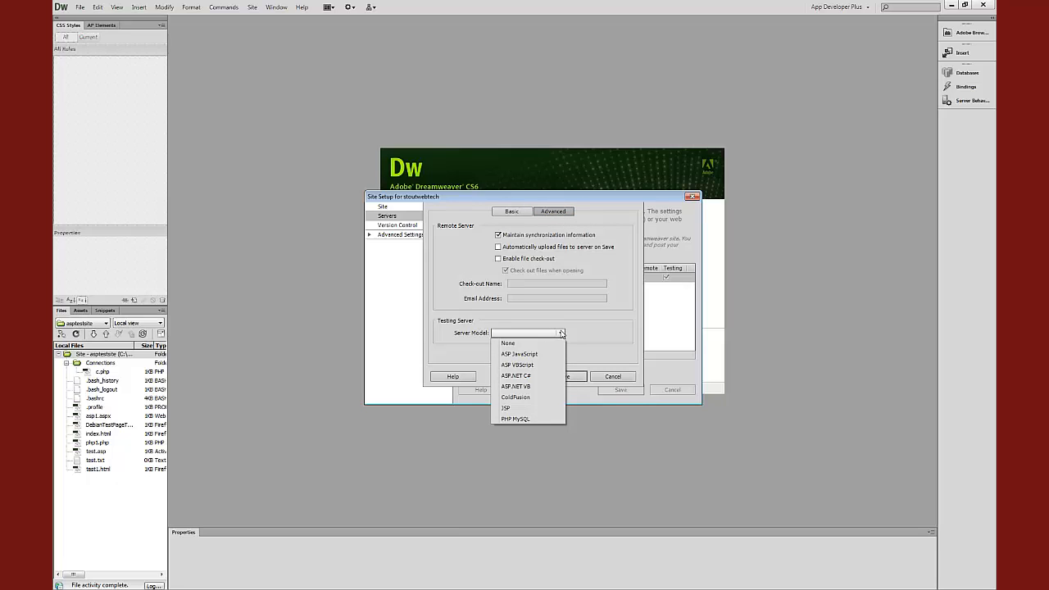
{"action": "left_click", "coordinate": [513, 418]}
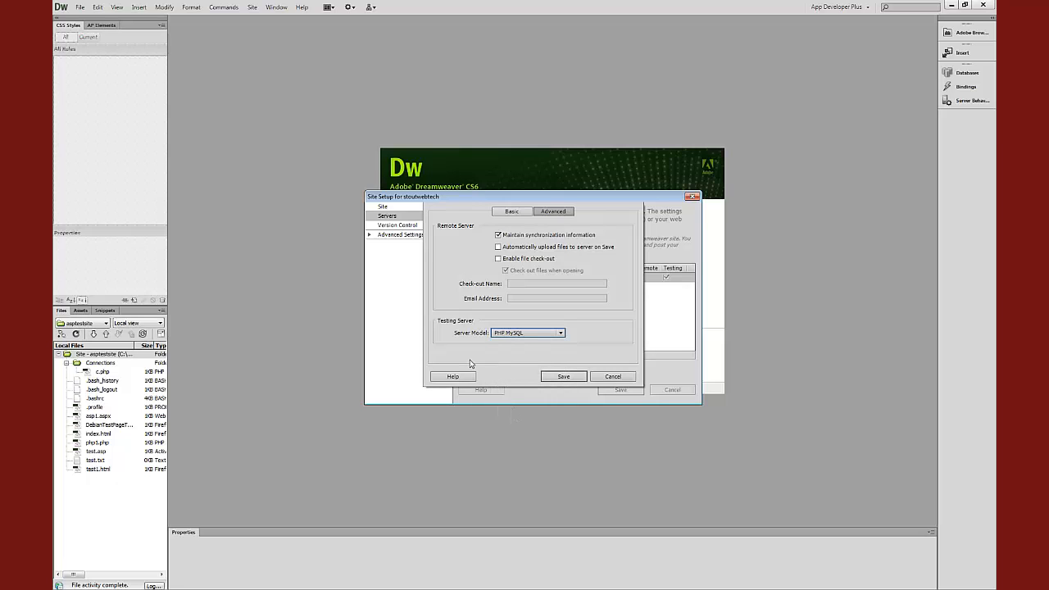
{"action": "left_click", "coordinate": [564, 377]}
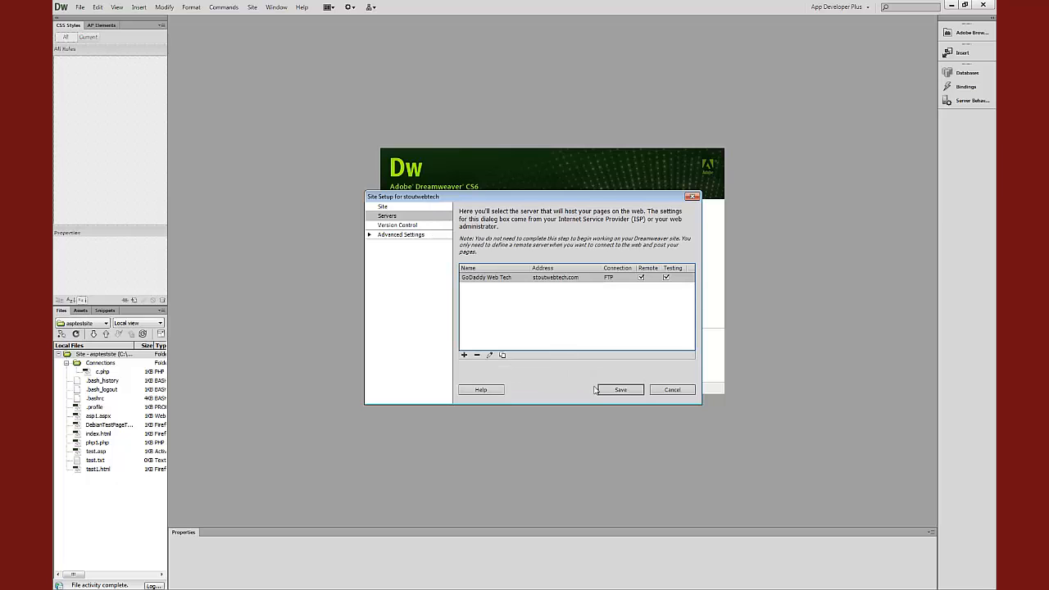
{"action": "left_click", "coordinate": [602, 389]}
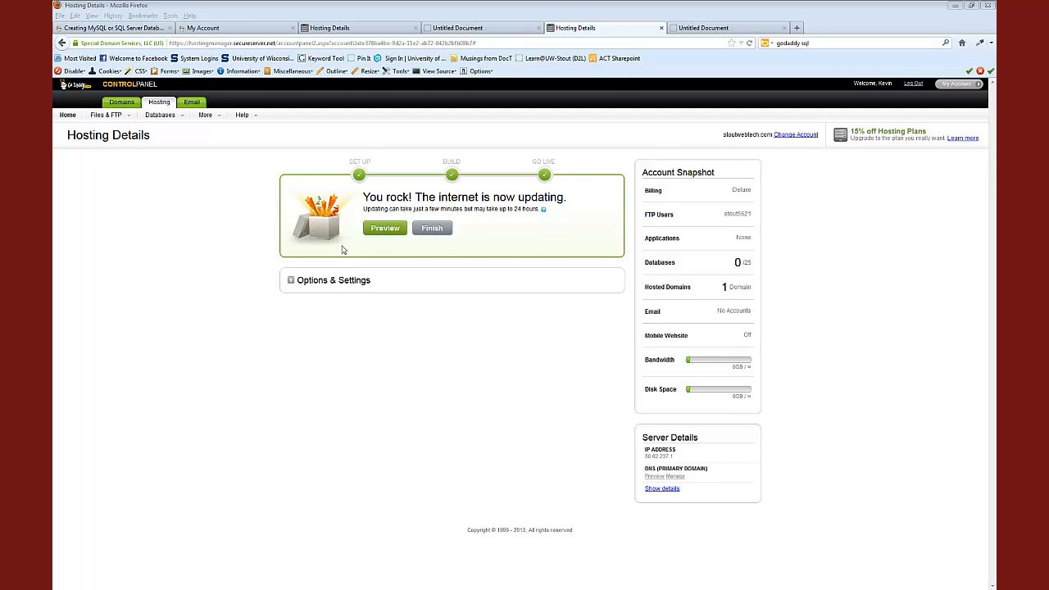
Step: Preview the site as it currently appears, then finish setup to load full hosting details
{"action": "left_click", "coordinate": [384, 230]}
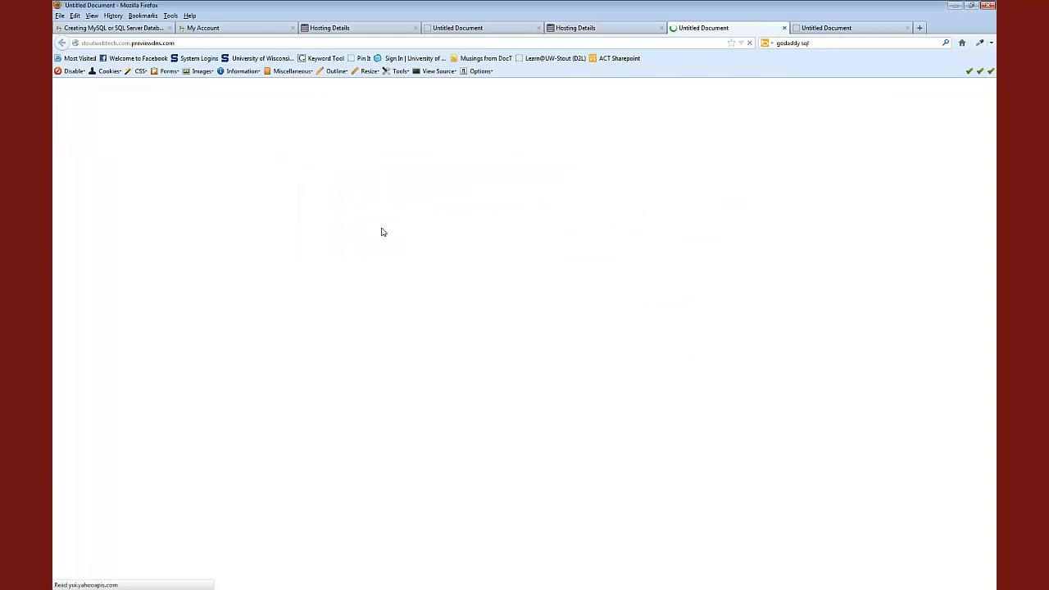
{"action": "left_click", "coordinate": [784, 28]}
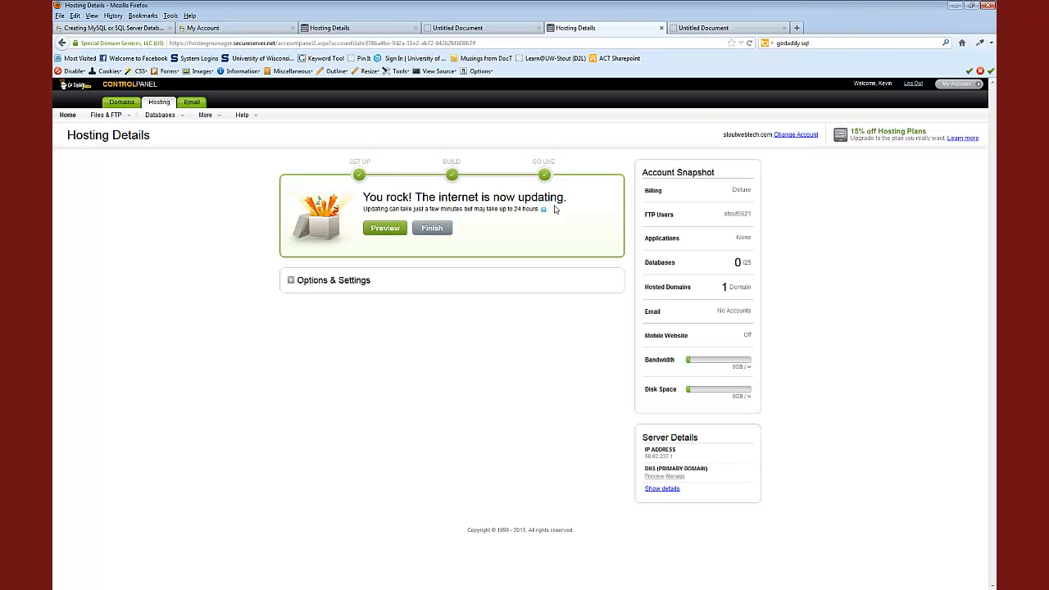
{"action": "left_click", "coordinate": [432, 227]}
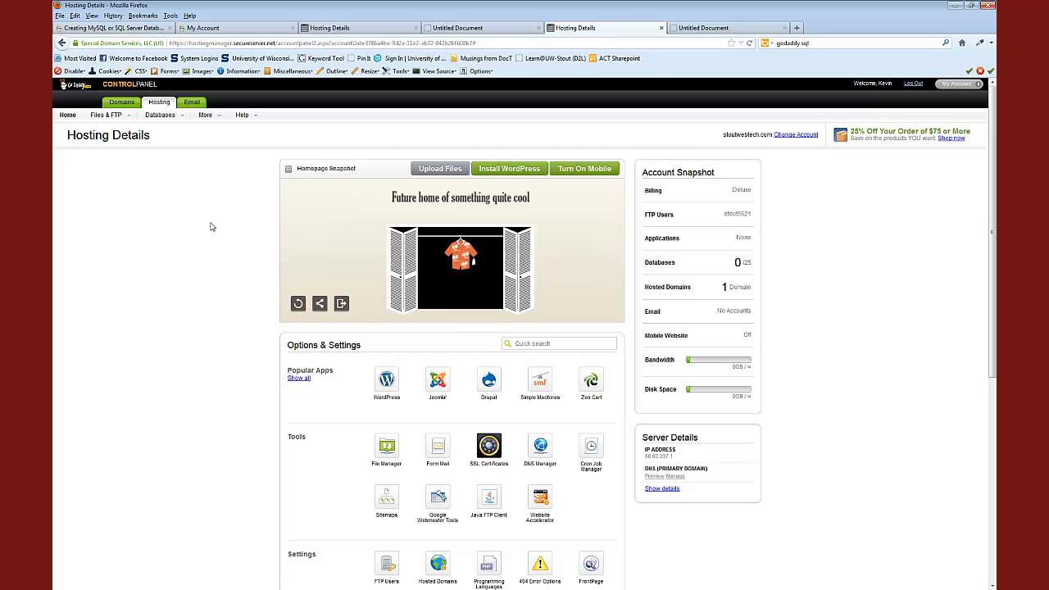
Step: Remove previewdns.com from the development server page's web address
{"action": "left_click", "coordinate": [695, 30]}
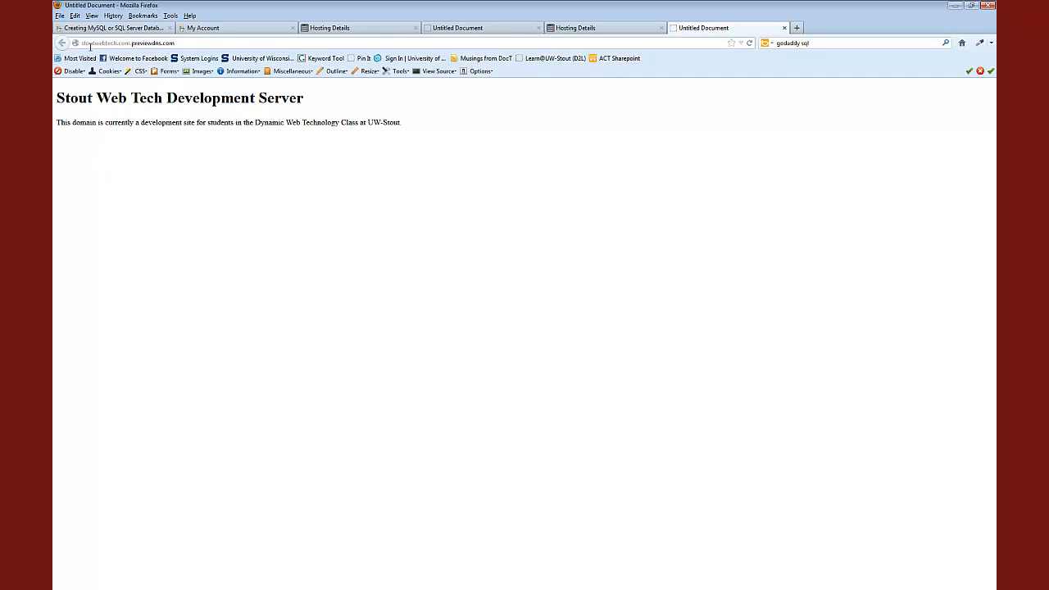
{"action": "left_click", "coordinate": [182, 44]}
{"action": "left_click", "coordinate": [183, 42]}
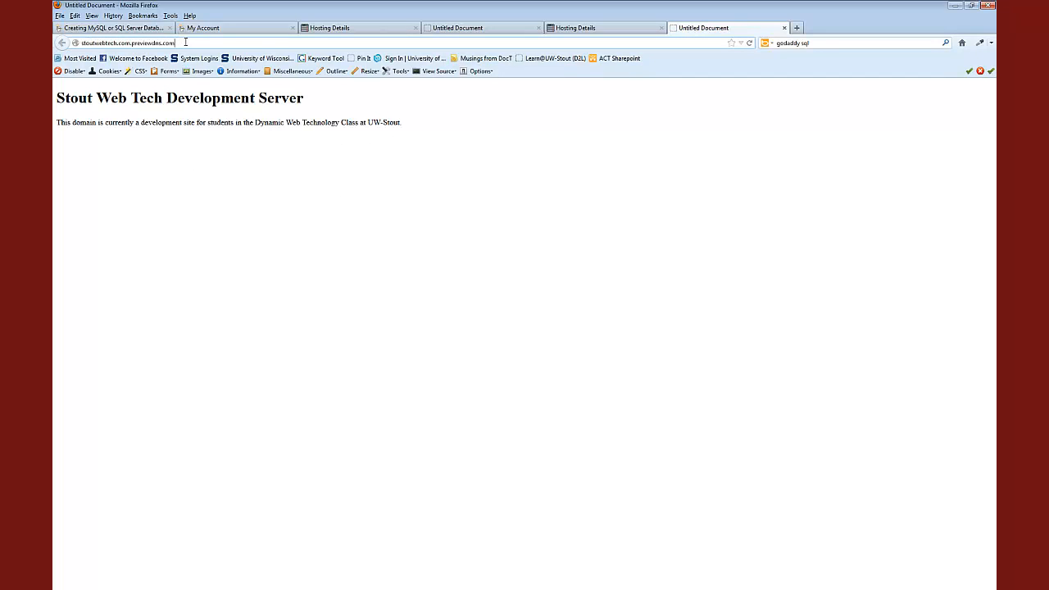
{"action": "left_click_drag", "start_coordinate": [185, 43], "coordinate": [132, 42]}
{"action": "key", "text": "BackSpace"}
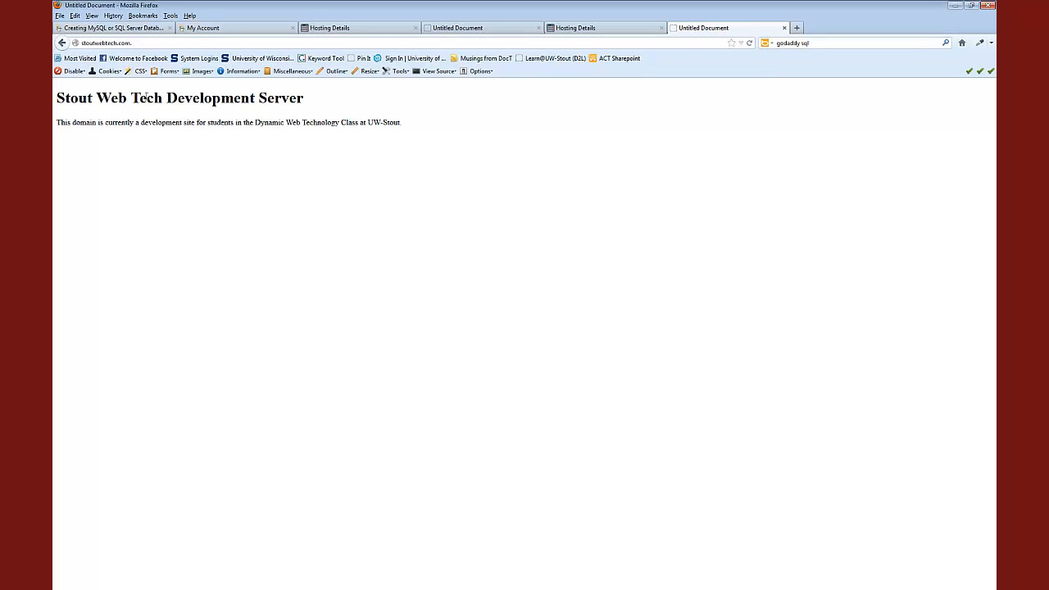
Step: Open Databases from the Hosting Details page's Account Snapshot
{"action": "left_click", "coordinate": [611, 28]}
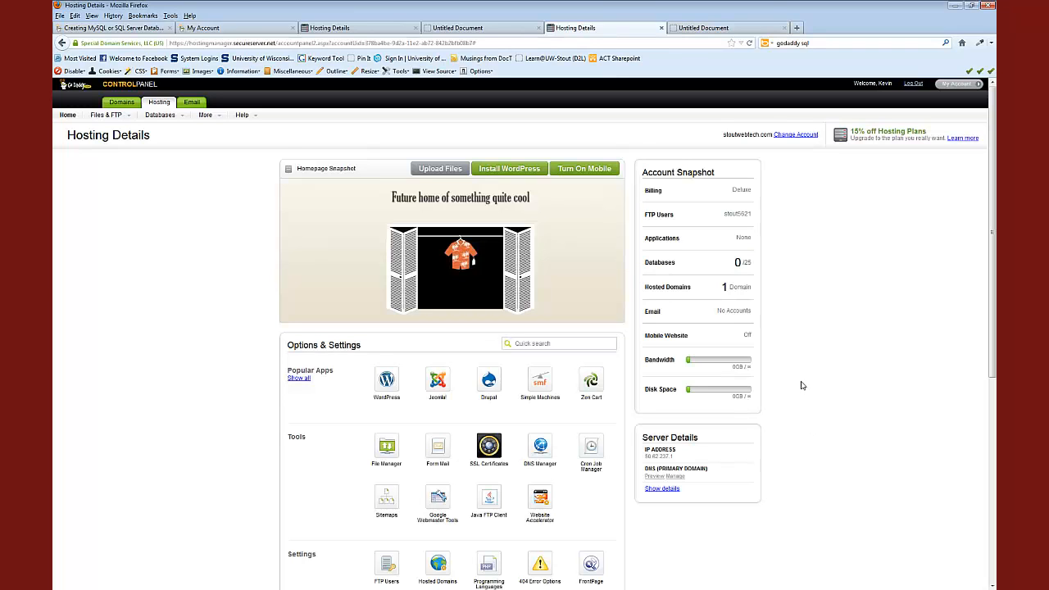
{"action": "scroll", "coordinate": [897, 297], "scroll_direction": "down", "scroll_amount": 3}
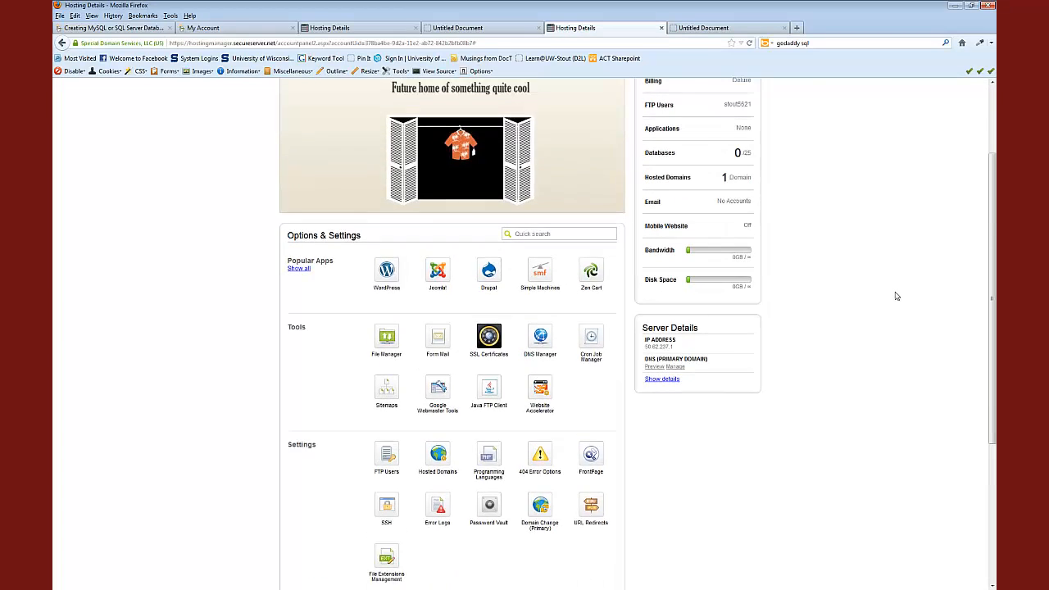
{"action": "scroll", "coordinate": [896, 296], "scroll_direction": "up", "scroll_amount": 3}
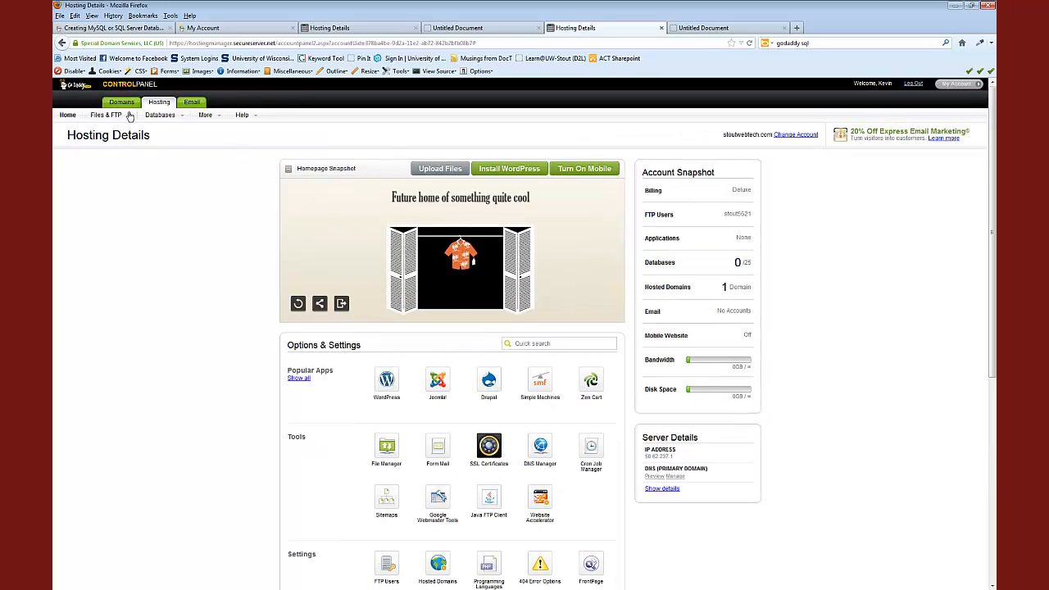
{"action": "mouse_move", "coordinate": [116, 119]}
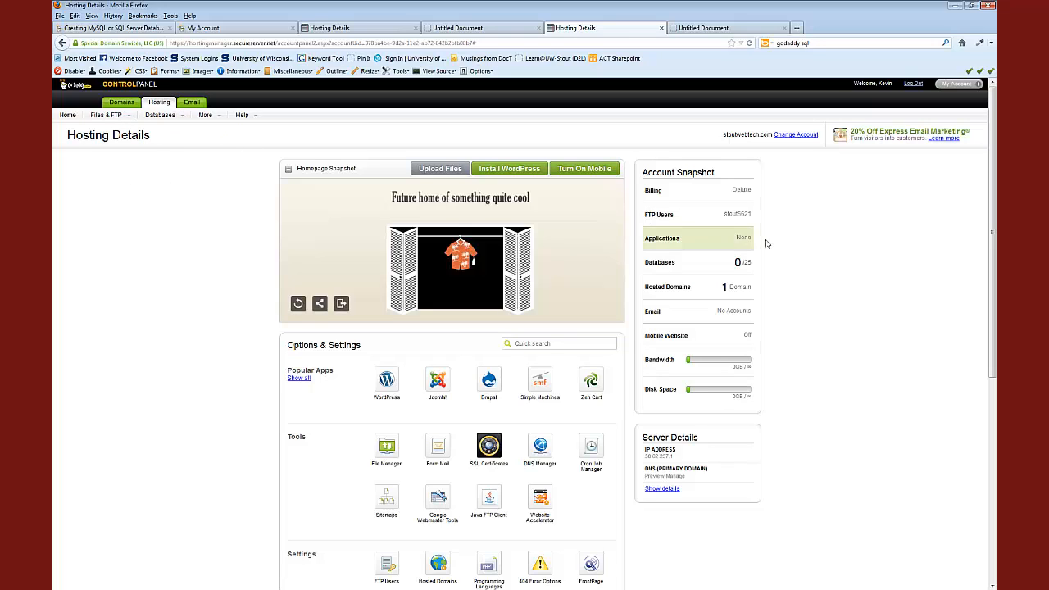
{"action": "left_click", "coordinate": [660, 269]}
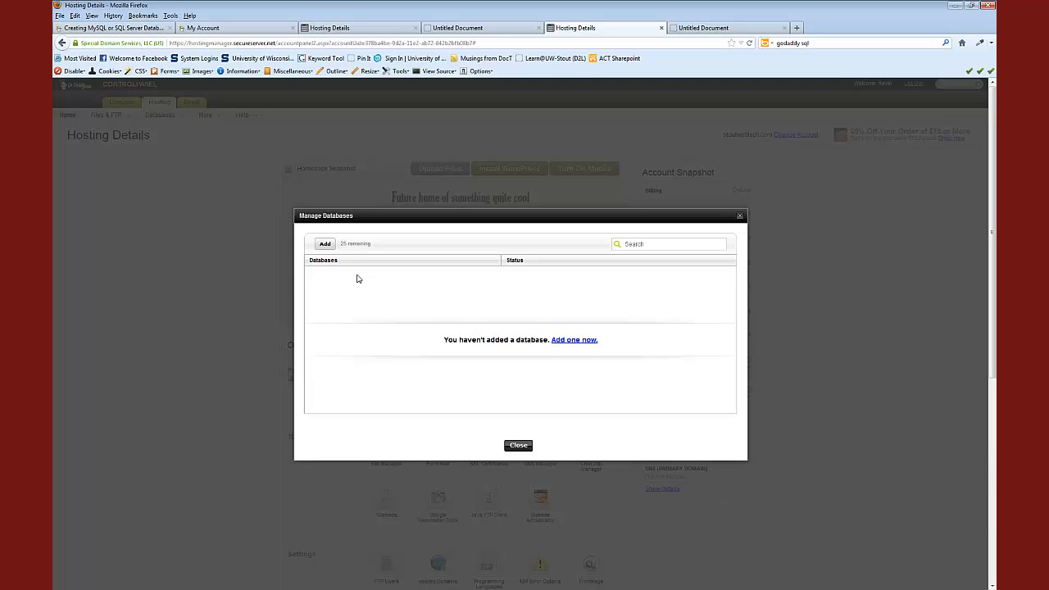
Step: Open the Add a MySQL Database form and highlight MySQL in its title
{"action": "left_click", "coordinate": [324, 244]}
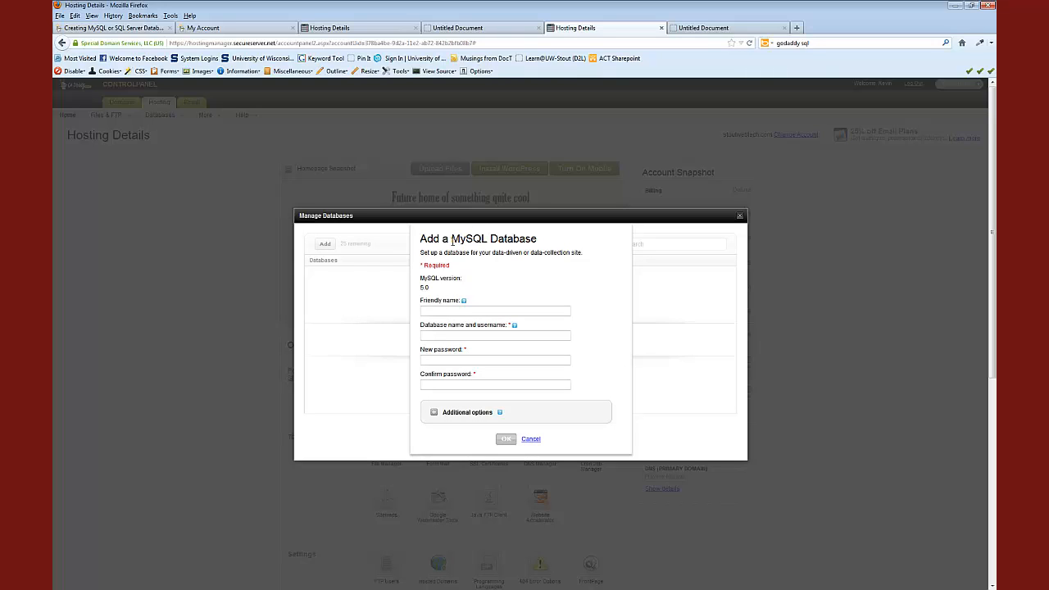
{"action": "left_click_drag", "start_coordinate": [451, 238], "coordinate": [487, 238]}
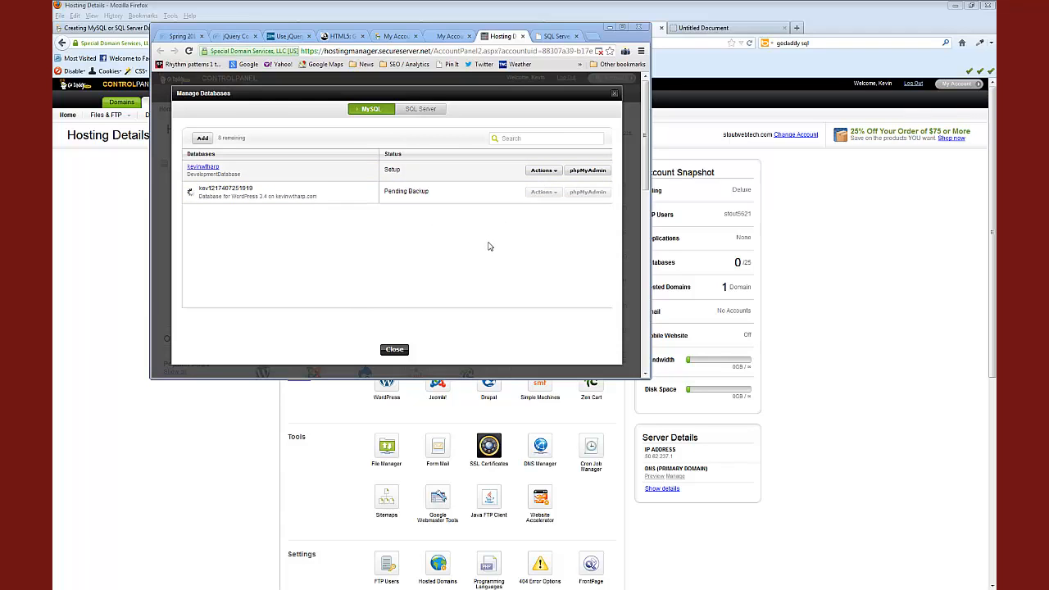
Step: Toggle the Manage Databases dialog between SQL Server and MySQL, ending on SQL Server
{"action": "left_click", "coordinate": [423, 114]}
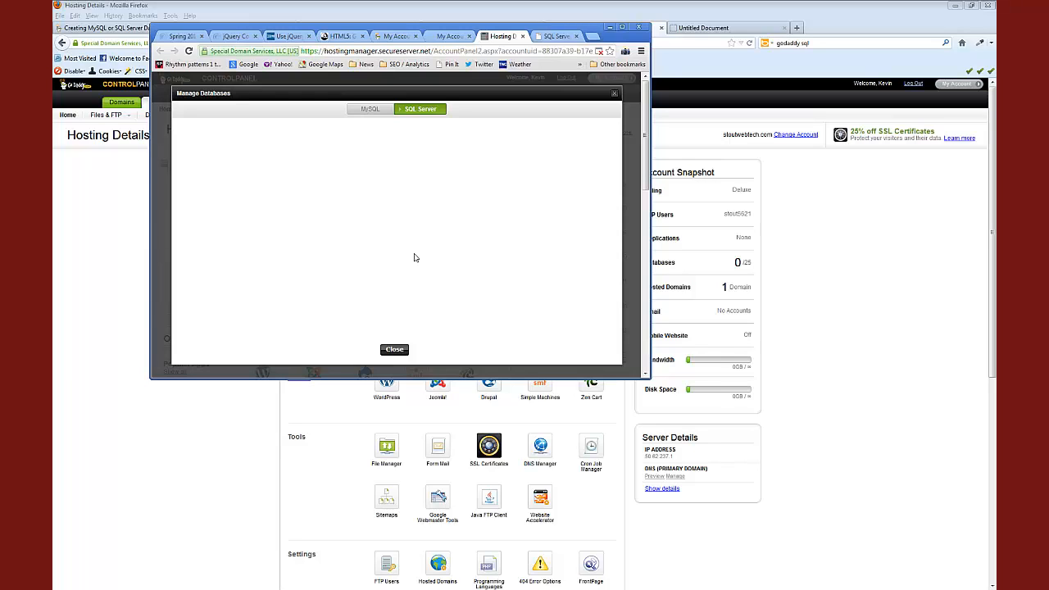
{"action": "left_click", "coordinate": [373, 109]}
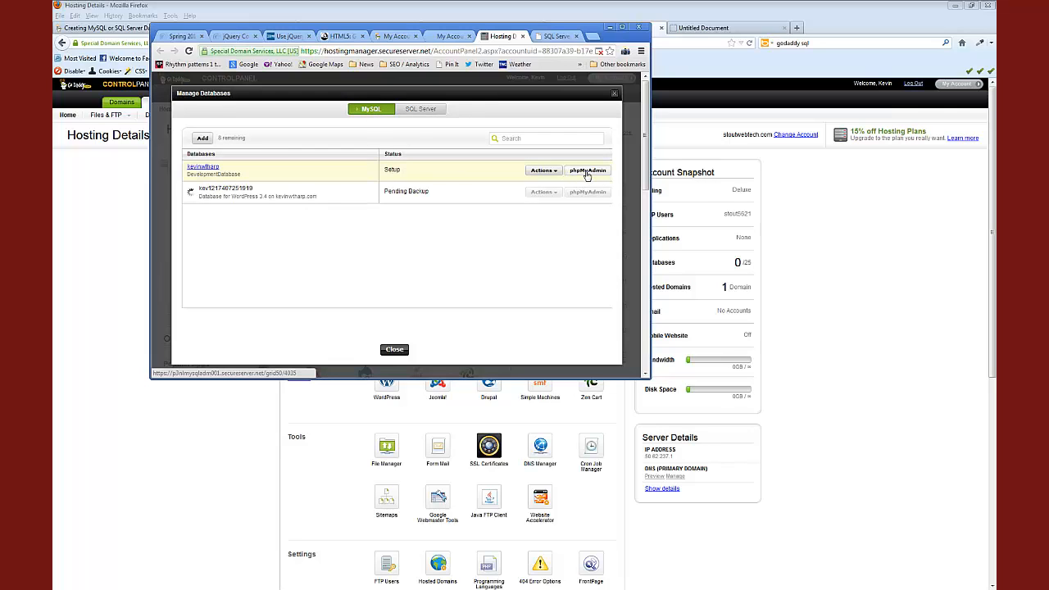
{"action": "left_click", "coordinate": [420, 109]}
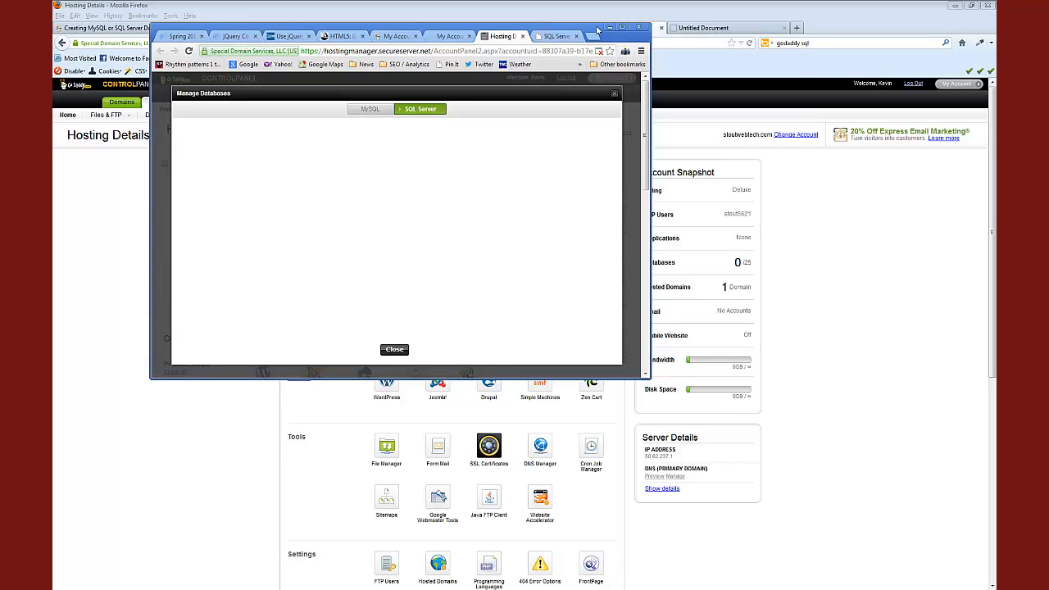
Step: Drag the Chrome window aside and bring Firefox's stoutwebtech.com Hosting Details to front
{"action": "left_click_drag", "start_coordinate": [593, 32], "coordinate": [53, 78]}
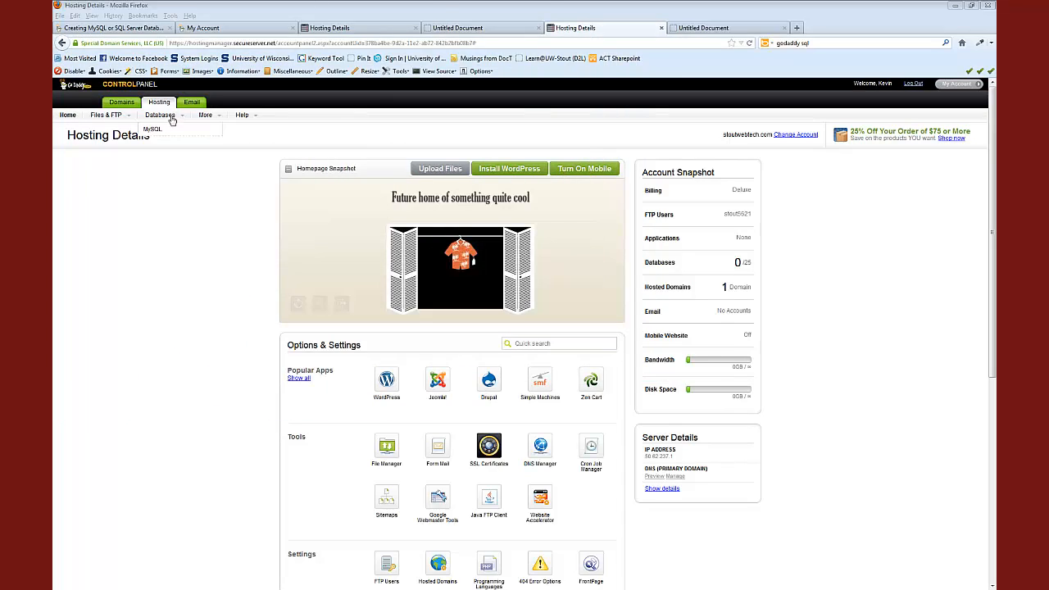
{"action": "left_click", "coordinate": [153, 131]}
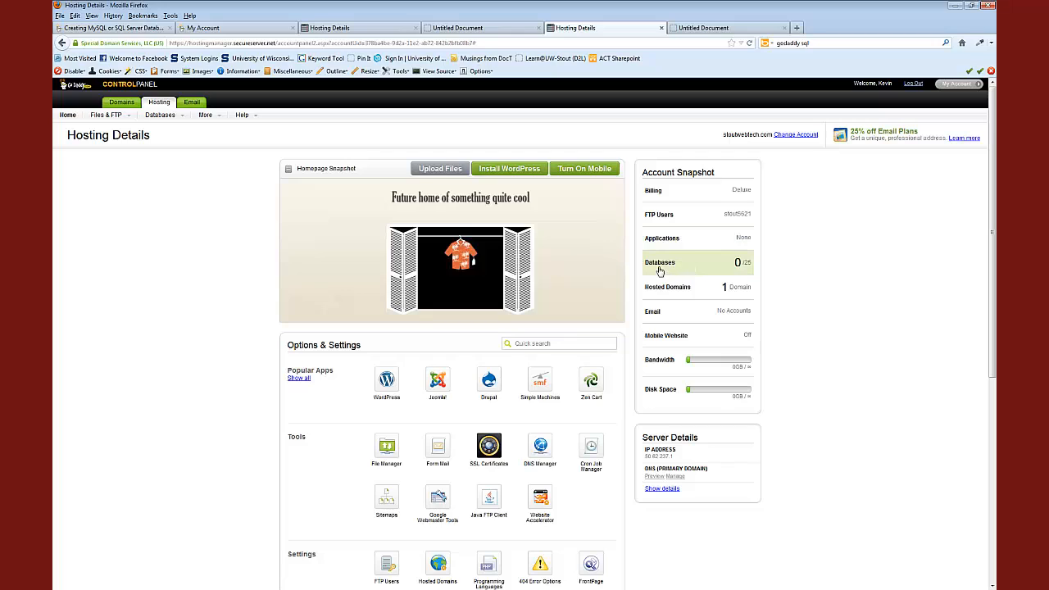
Step: Open Manage FTP Users from the Account Snapshot panel
{"action": "left_click", "coordinate": [656, 215]}
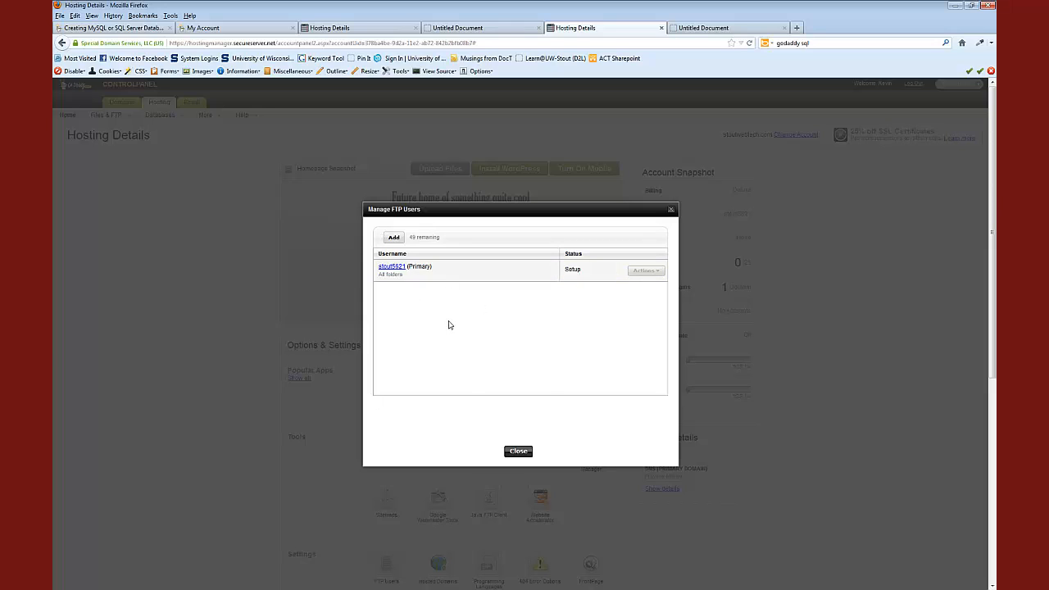
Step: Add FTP user stoutstudent1 in place of unavailable 'studetn', set its password, and create it
{"action": "left_click", "coordinate": [394, 239]}
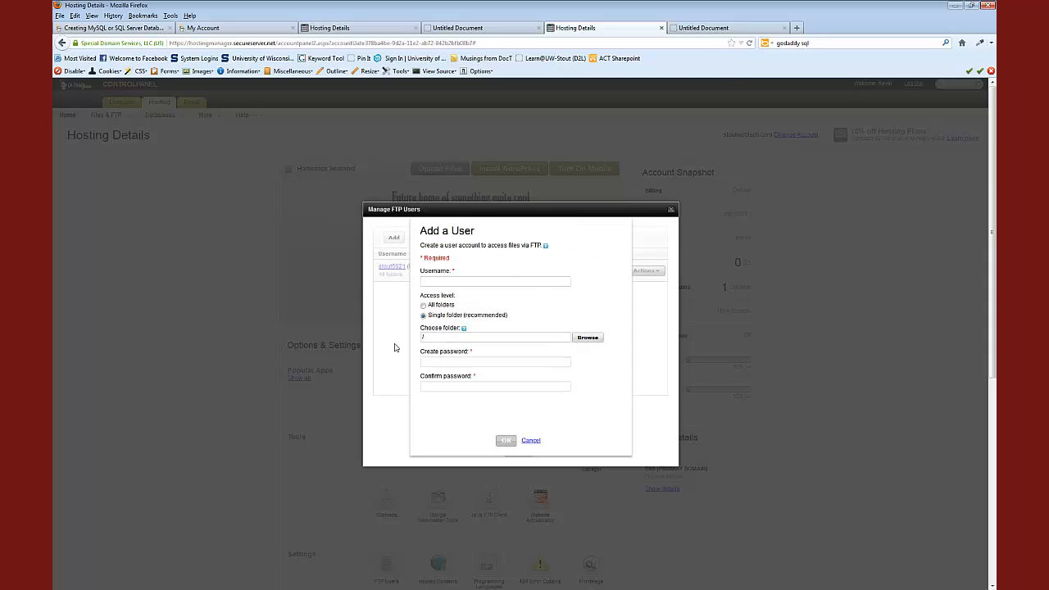
{"action": "left_click", "coordinate": [460, 283]}
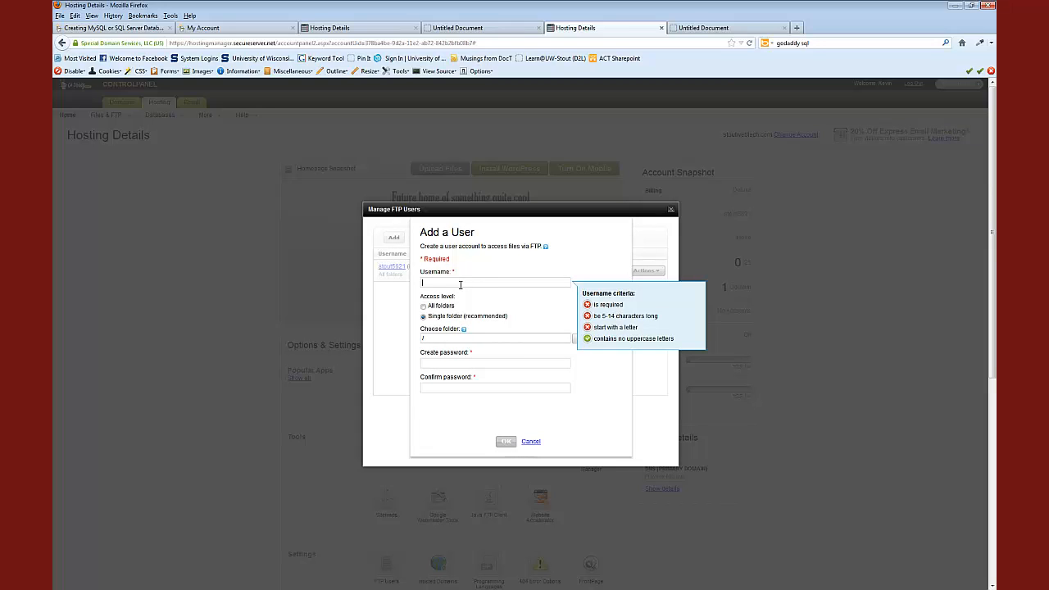
{"action": "type", "text": "stud"}
{"action": "type", "text": "etn"}
{"action": "key", "text": "Tab"}
{"action": "key", "text": "Tab"}
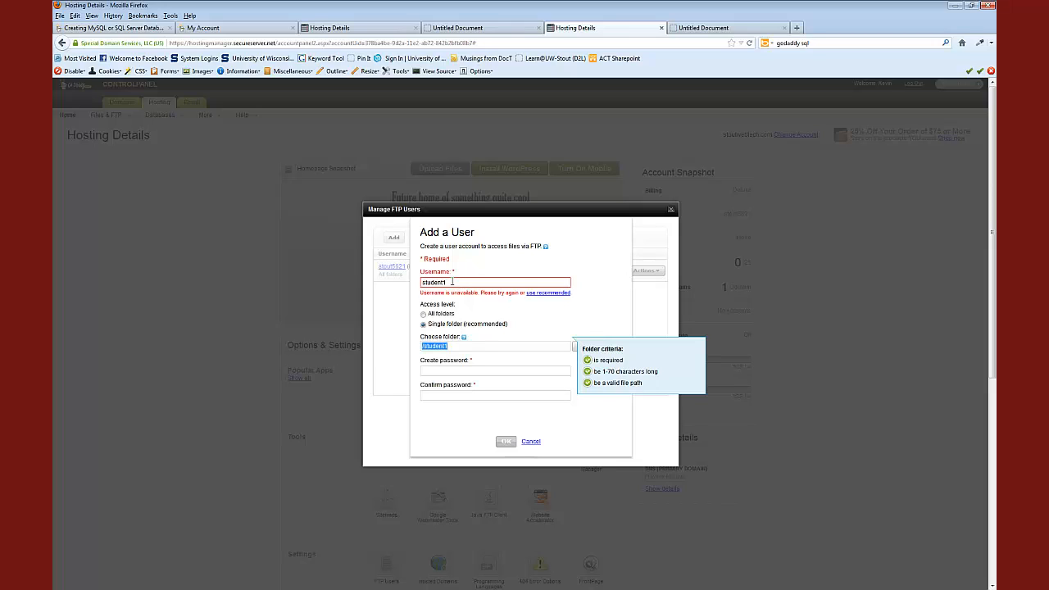
{"action": "left_click_drag", "start_coordinate": [451, 282], "coordinate": [421, 282]}
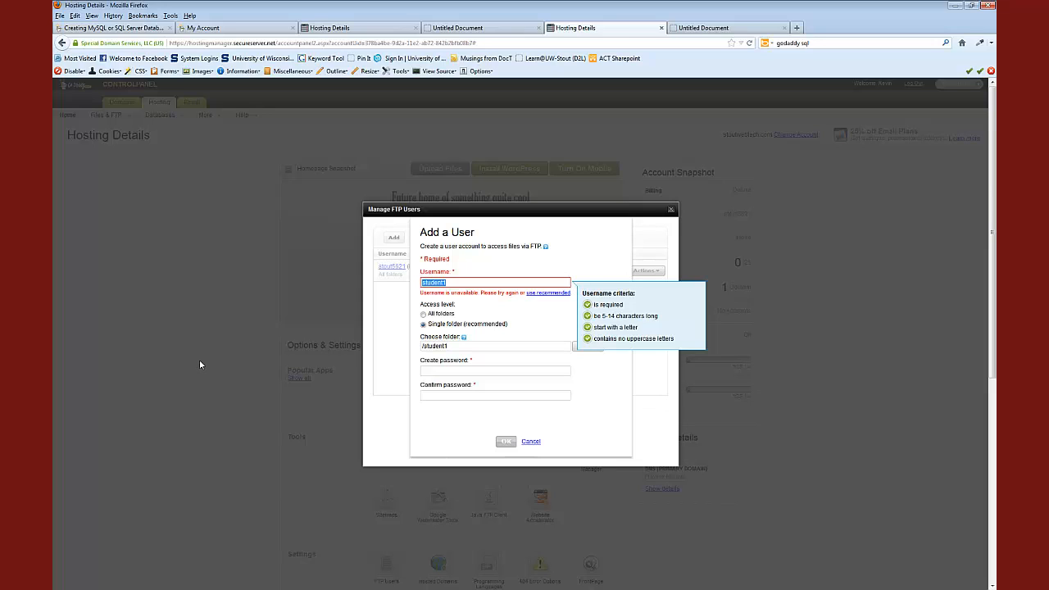
{"action": "type", "text": "stoutstudent1"}
{"action": "left_click", "coordinate": [490, 345]}
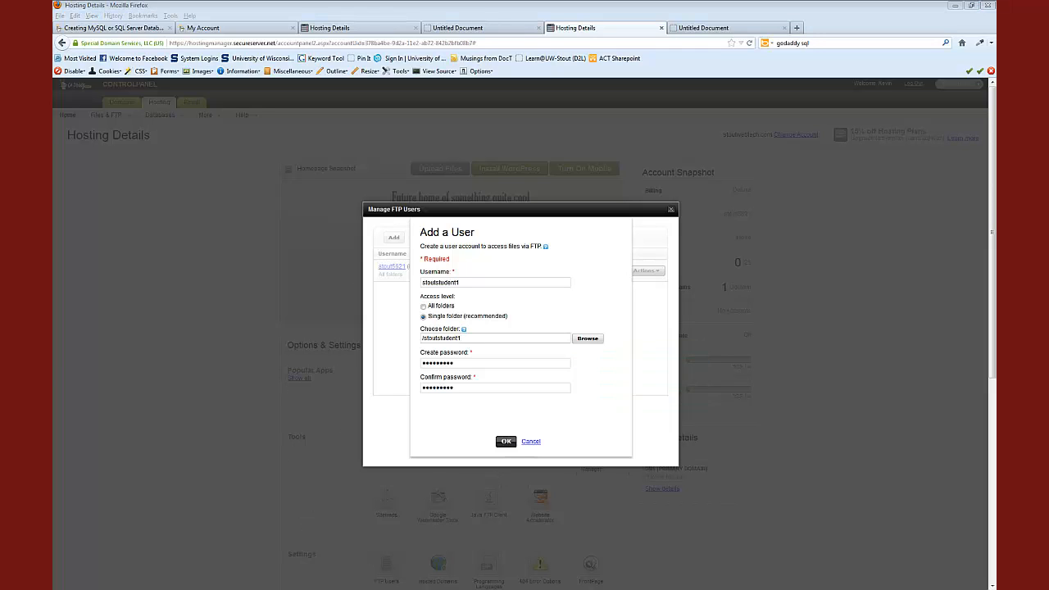
{"action": "left_click", "coordinate": [483, 361]}
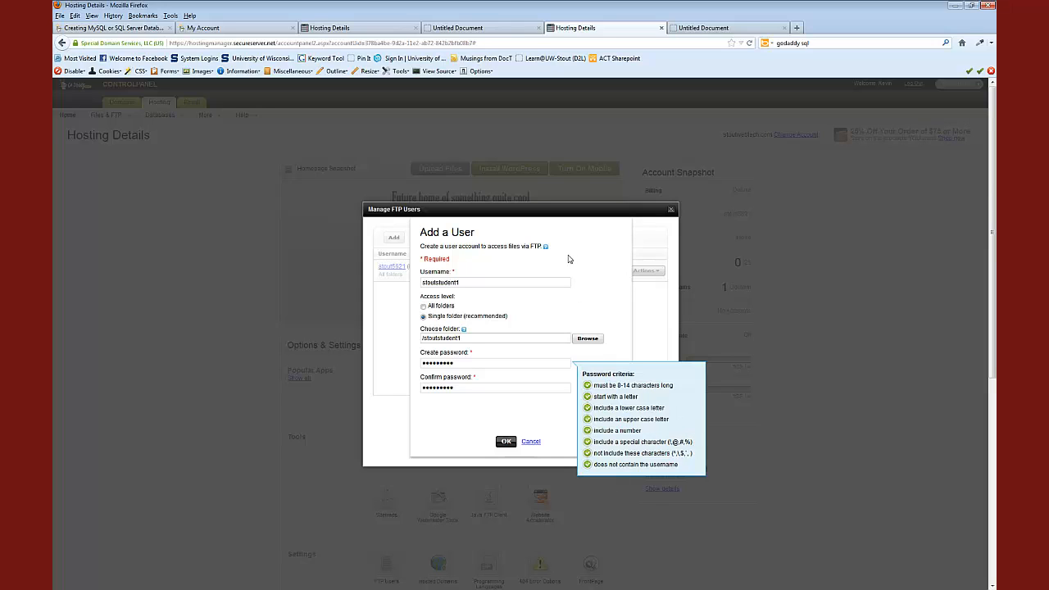
{"action": "left_click", "coordinate": [507, 442]}
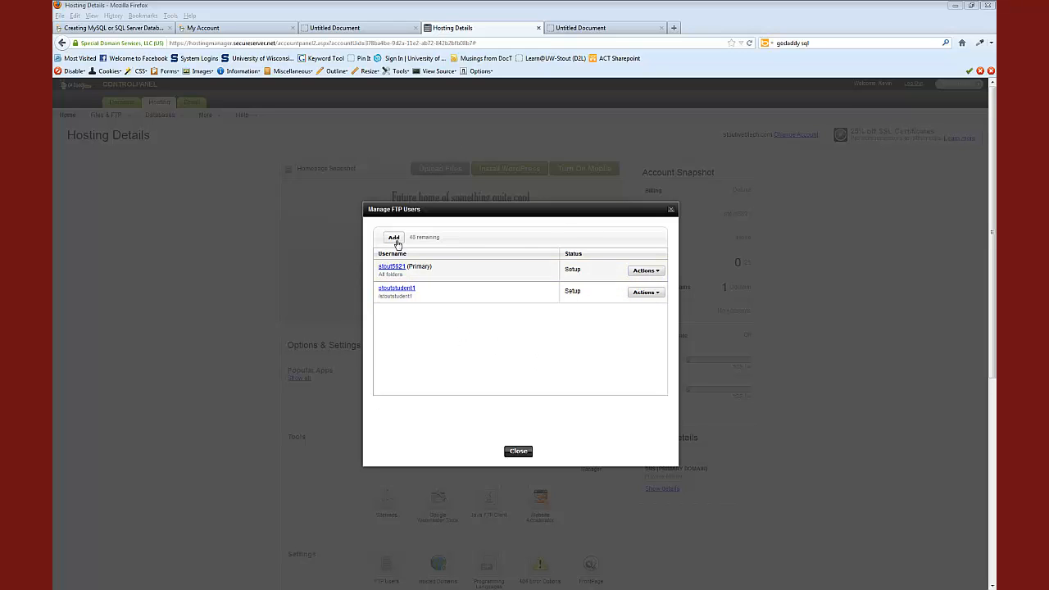
{"action": "left_click", "coordinate": [517, 450]}
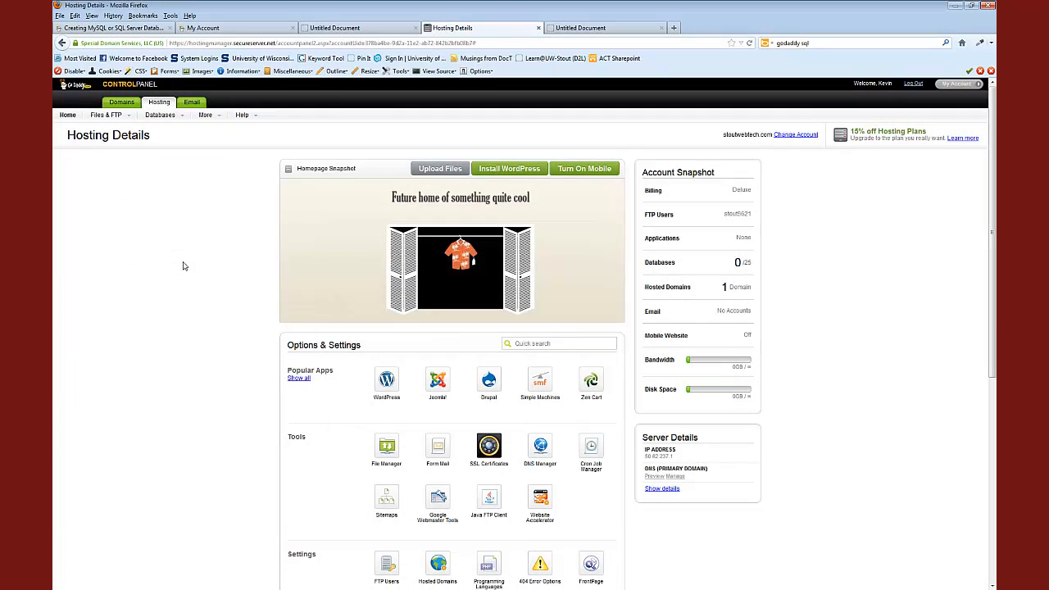
{"action": "mouse_move", "coordinate": [110, 120]}
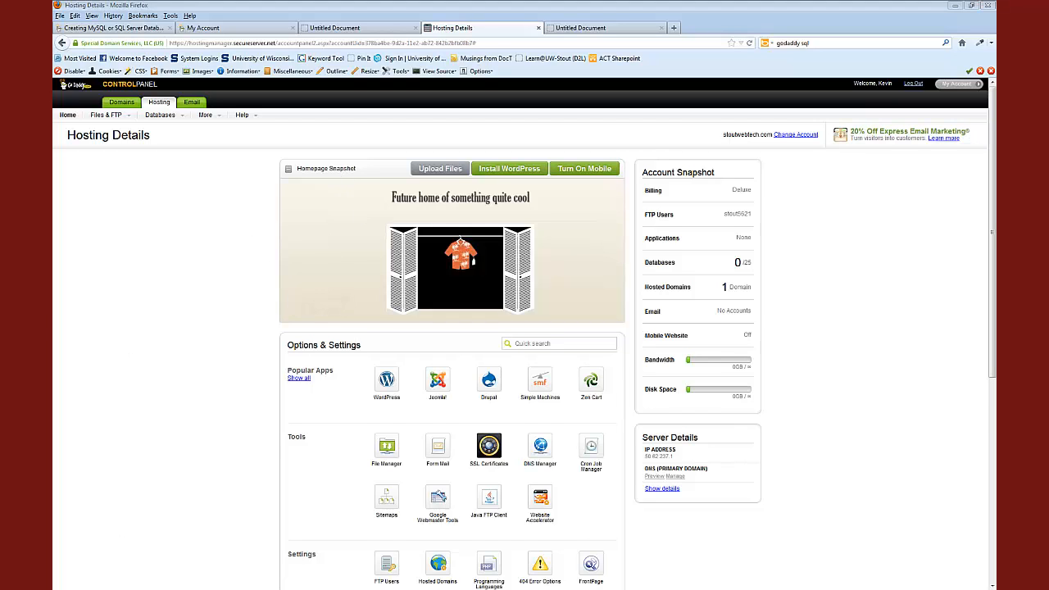
{"action": "scroll", "coordinate": [883, 426], "scroll_direction": "down", "scroll_amount": 1}
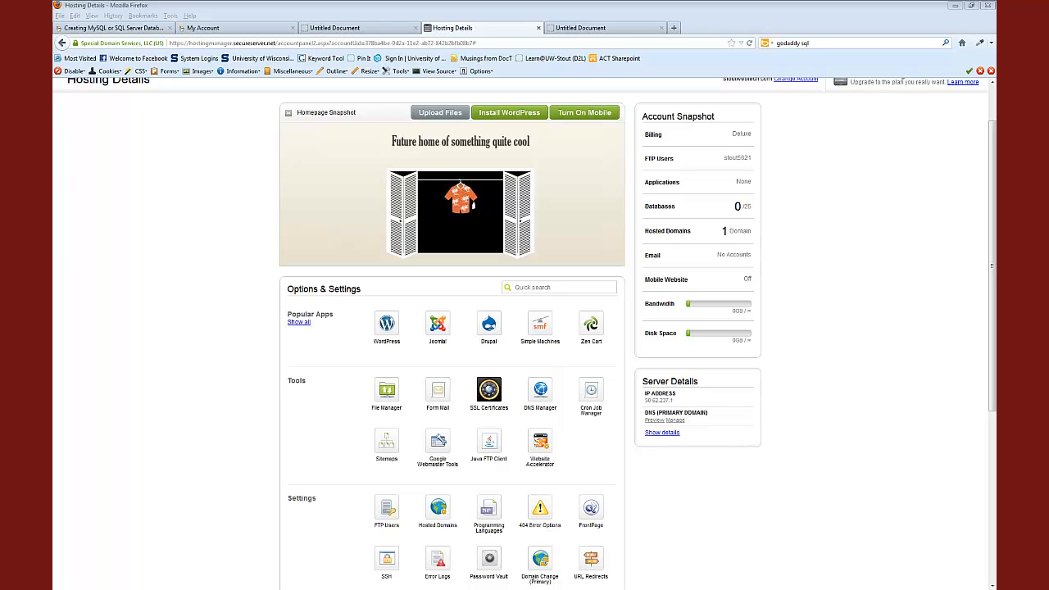
{"action": "left_click", "coordinate": [72, 443]}
{"action": "scroll", "coordinate": [254, 297], "scroll_direction": "down", "scroll_amount": 3}
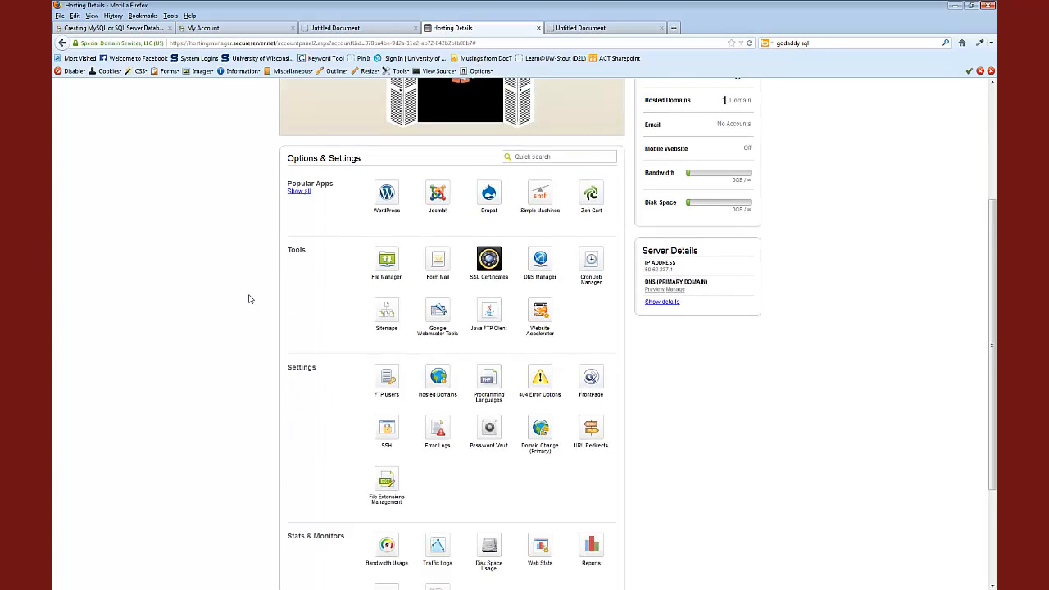
{"action": "scroll", "coordinate": [249, 299], "scroll_direction": "down", "scroll_amount": 3}
{"action": "scroll", "coordinate": [253, 297], "scroll_direction": "up", "scroll_amount": 1}
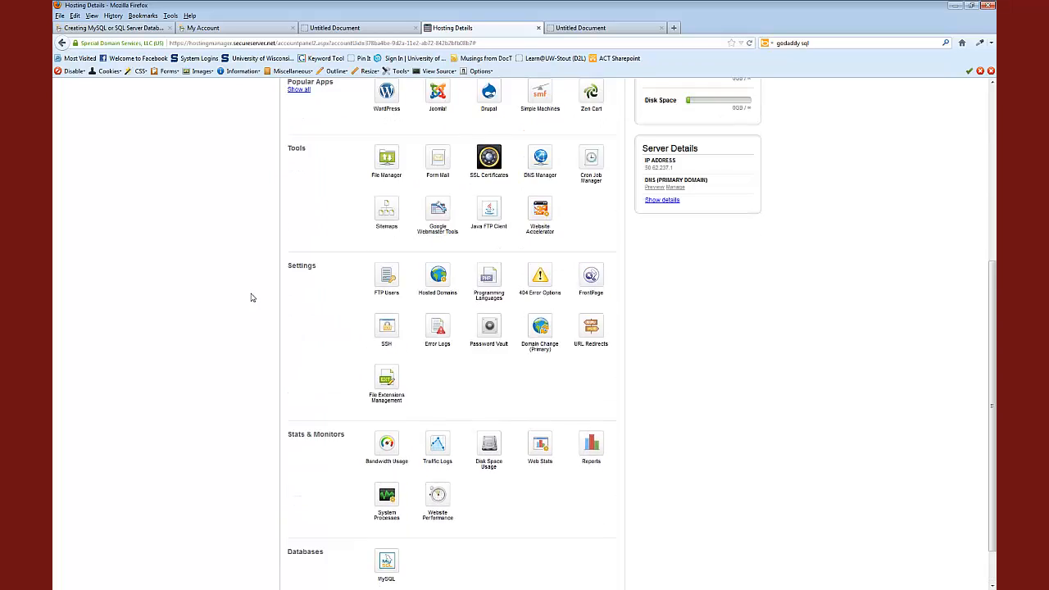
{"action": "scroll", "coordinate": [252, 297], "scroll_direction": "up", "scroll_amount": 4}
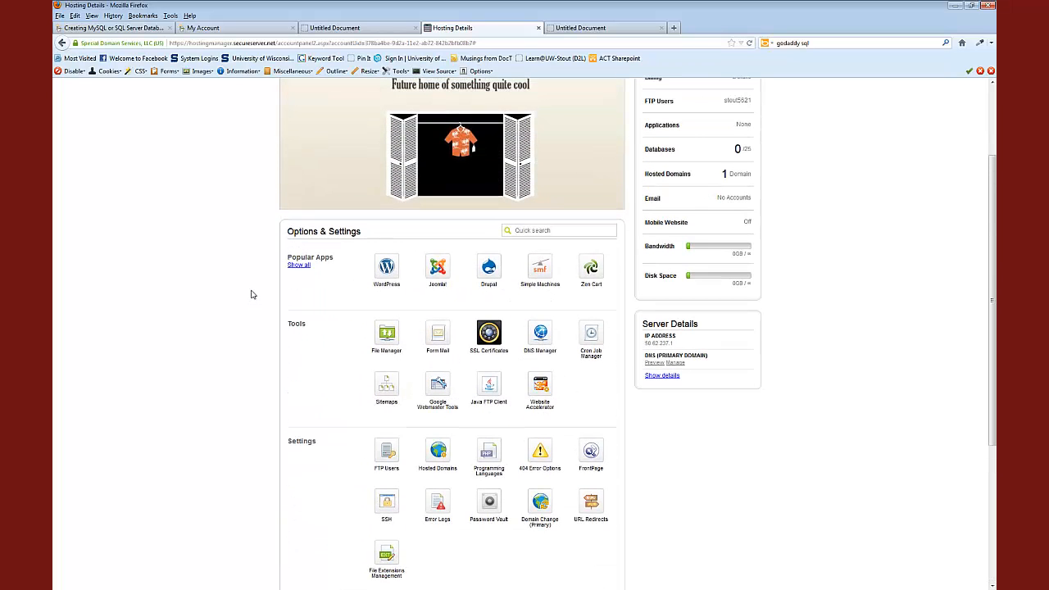
{"action": "left_click", "coordinate": [308, 270]}
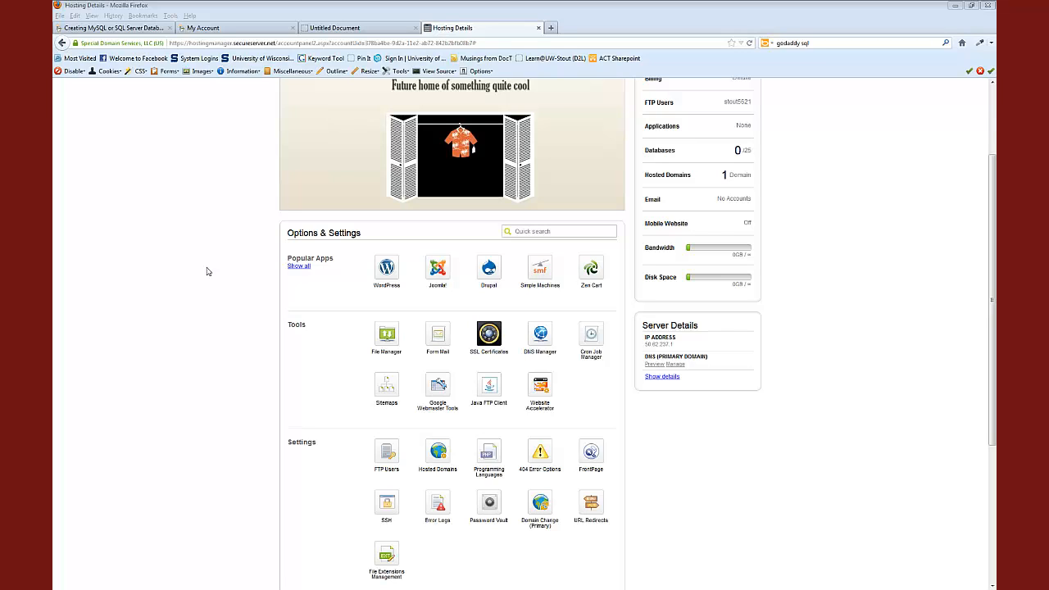
Step: Browse the complete one-click apps list, then return to stoutwebtech.com's Hosting Details page
{"action": "left_click", "coordinate": [300, 268]}
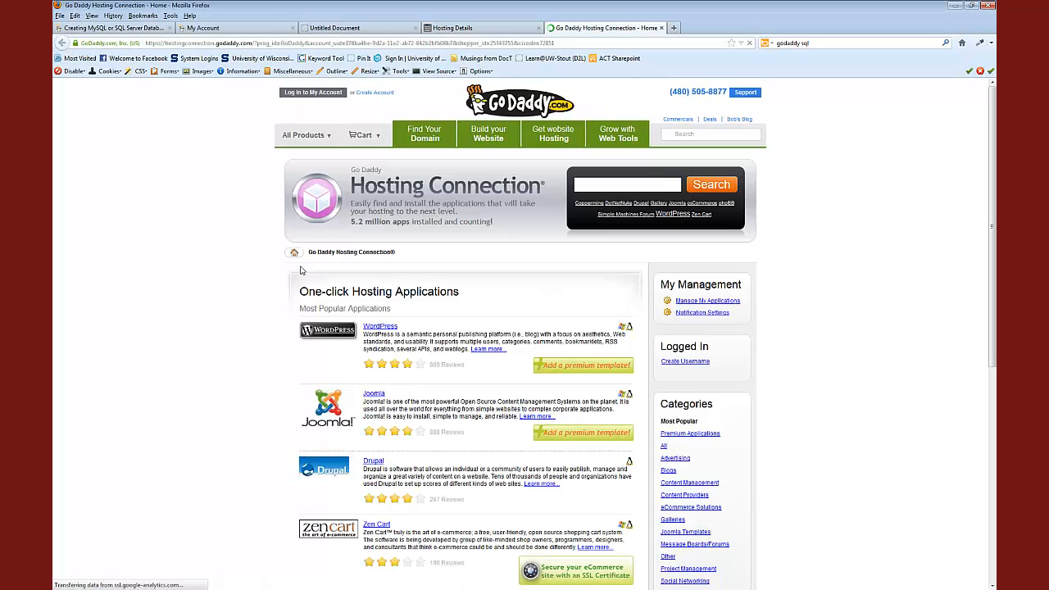
{"action": "scroll", "coordinate": [332, 315], "scroll_direction": "down", "scroll_amount": 1}
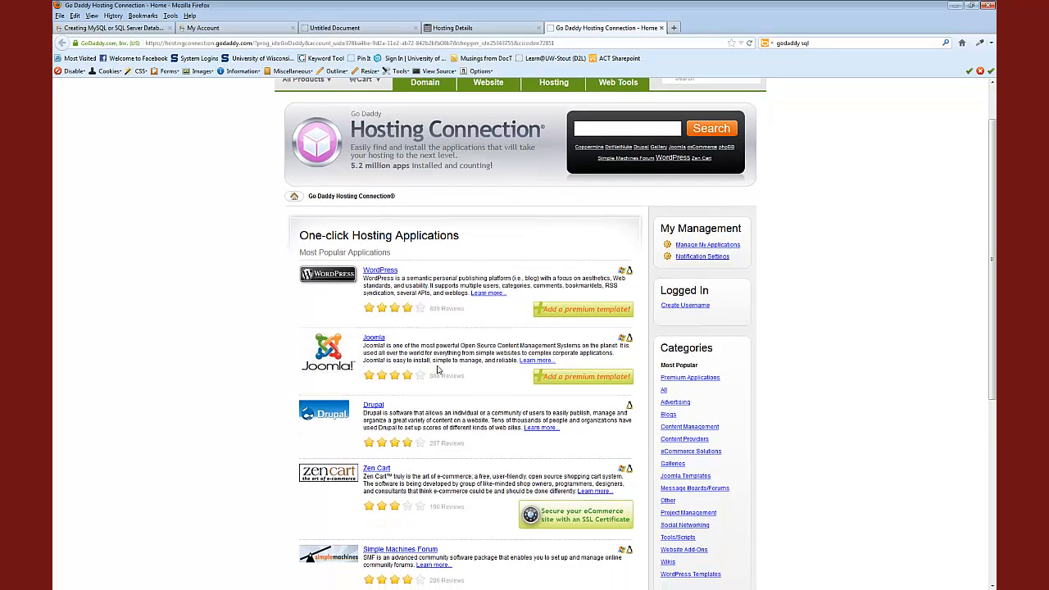
{"action": "scroll", "coordinate": [439, 360], "scroll_direction": "down", "scroll_amount": 3}
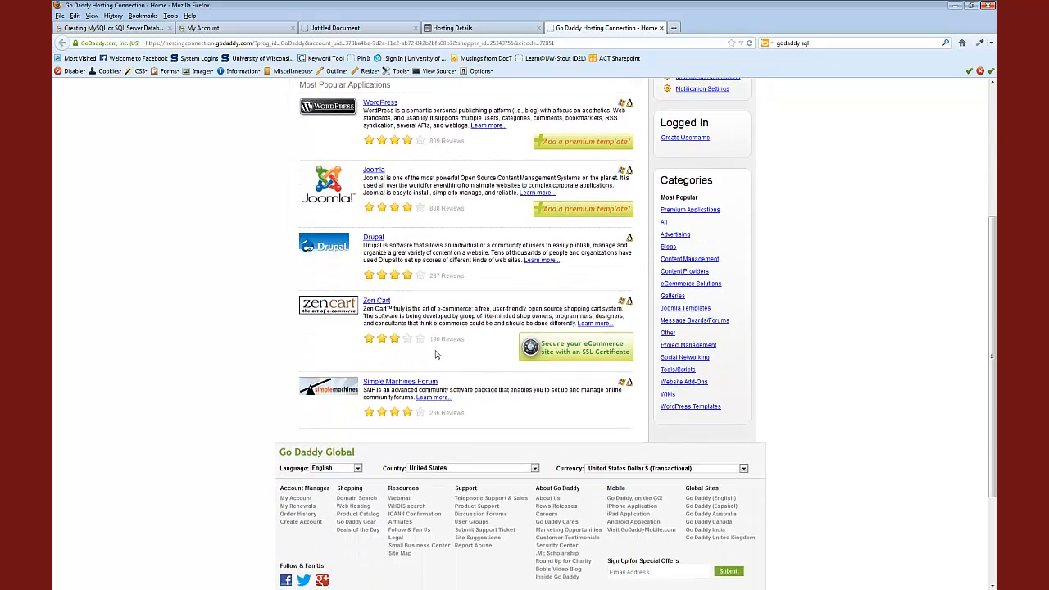
{"action": "scroll", "coordinate": [438, 354], "scroll_direction": "up", "scroll_amount": 5}
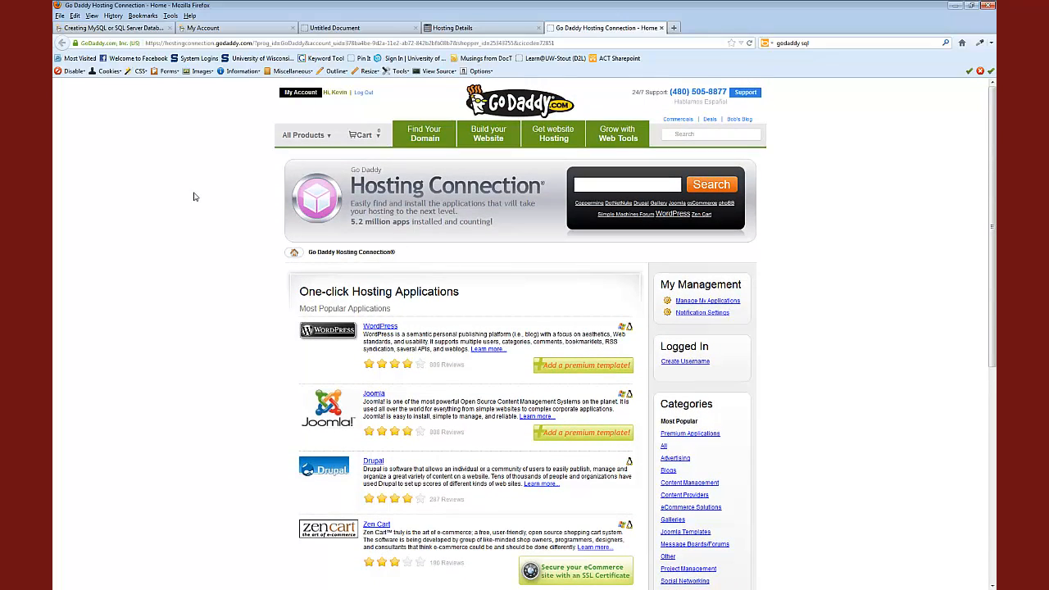
{"action": "left_click", "coordinate": [489, 30]}
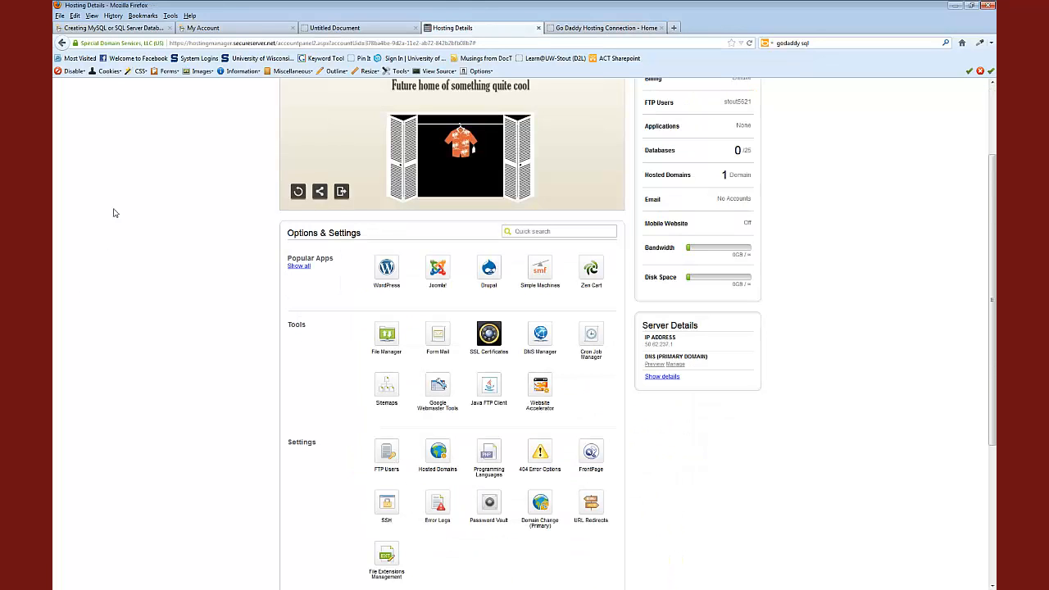
{"action": "scroll", "coordinate": [228, 182], "scroll_direction": "up", "scroll_amount": 3}
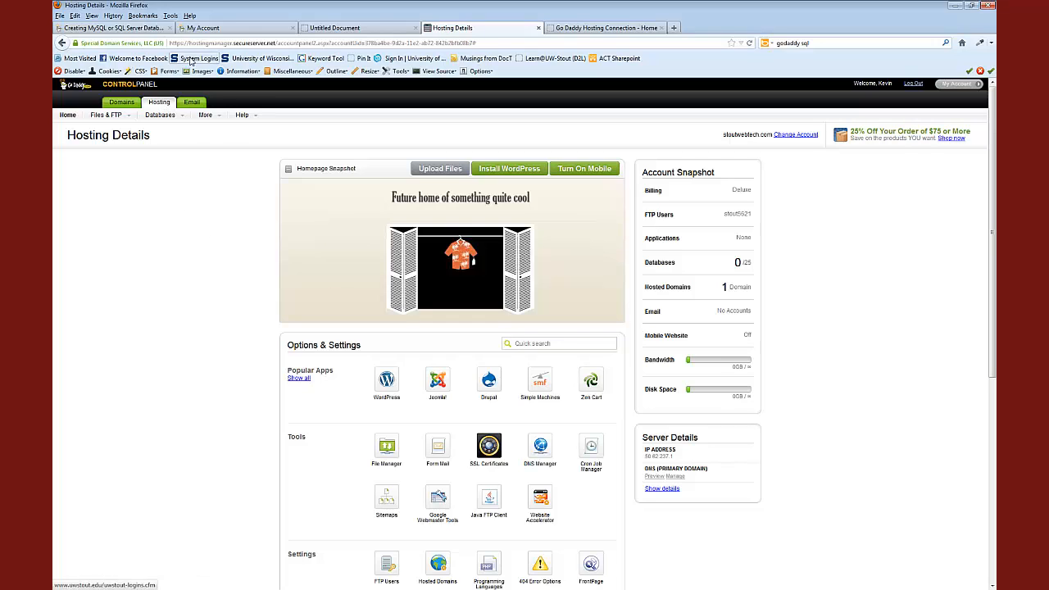
Step: Load kevinwtharp.com in a new Firefox tab and follow its Musings from DocT link
{"action": "left_click", "coordinate": [675, 29]}
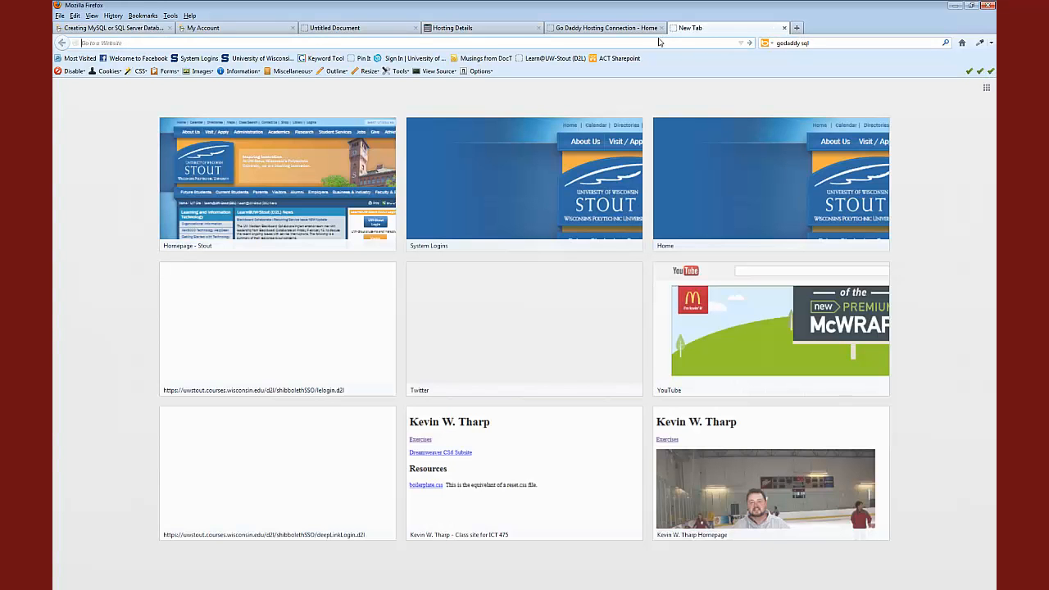
{"action": "type", "text": "kevinwtharp.com"}
{"action": "key", "text": "Return"}
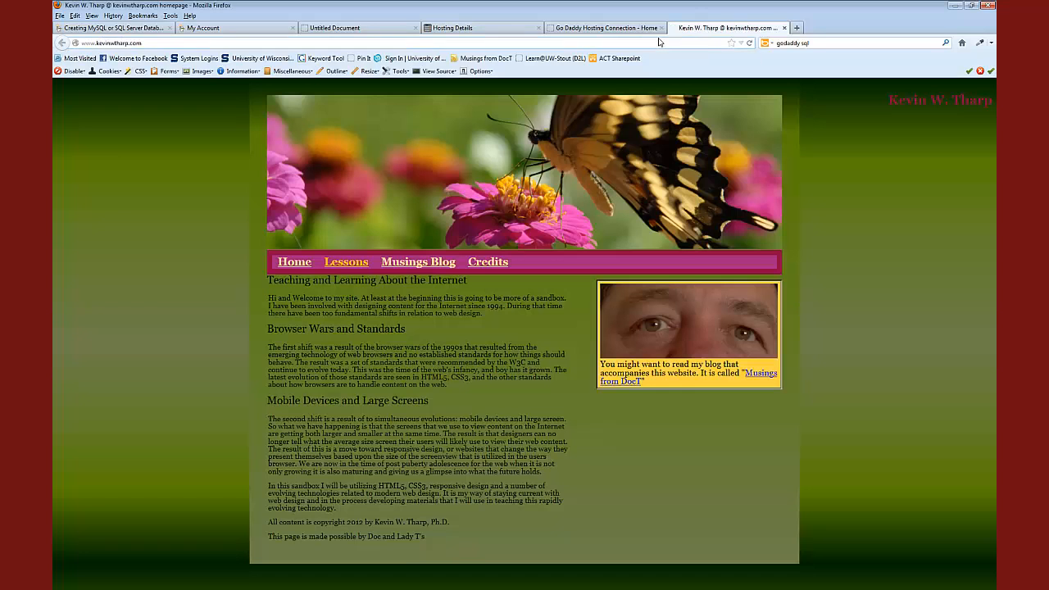
{"action": "left_click", "coordinate": [760, 376]}
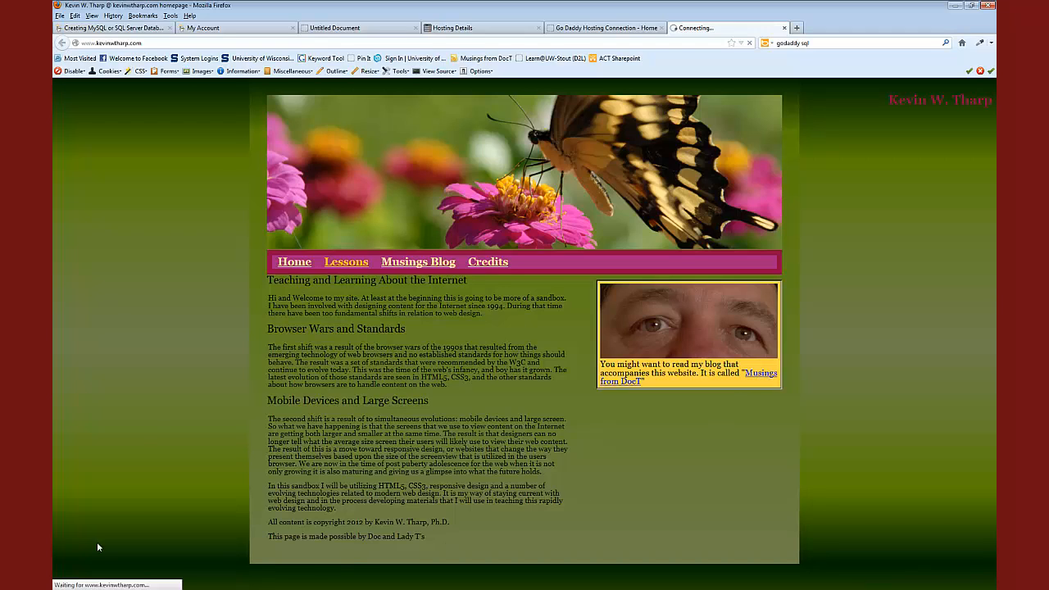
Step: Scroll through the posts on the Musings from DocT WordPress blog
{"action": "left_click", "coordinate": [759, 375]}
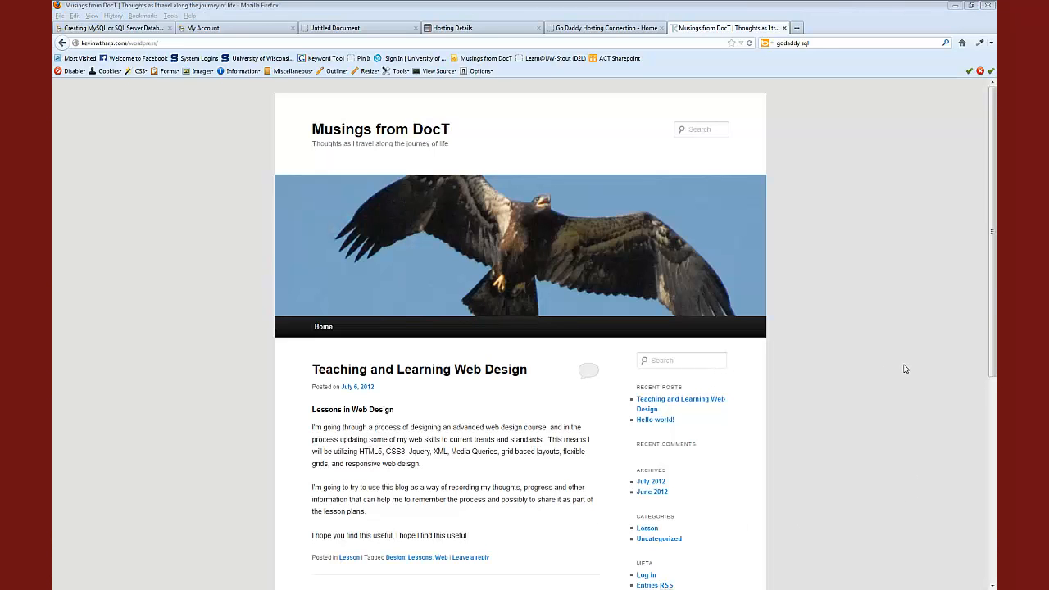
{"action": "left_click", "coordinate": [859, 312]}
{"action": "scroll", "coordinate": [865, 295], "scroll_direction": "down", "scroll_amount": 5}
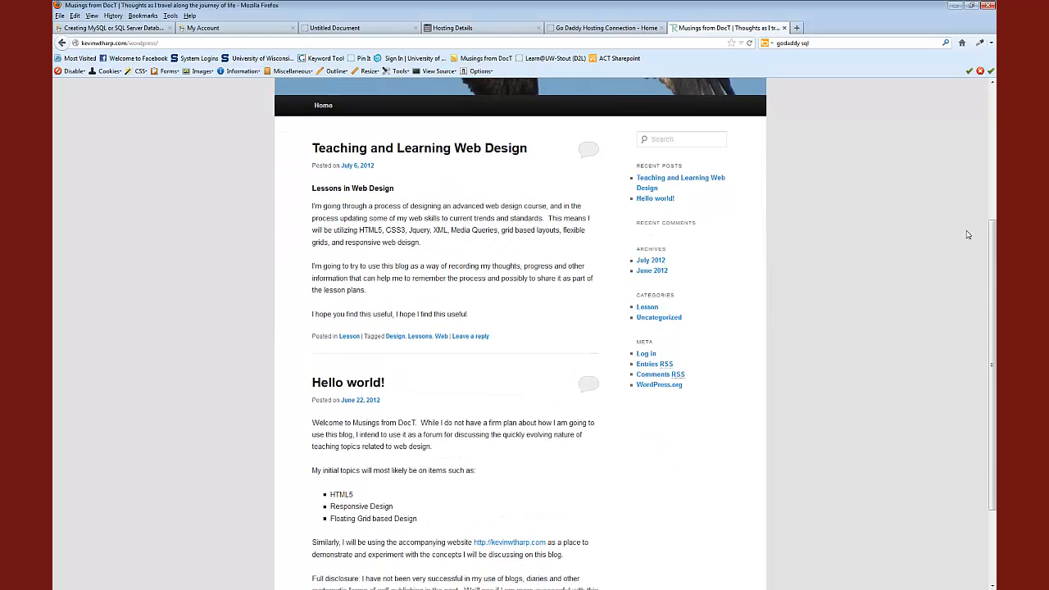
{"action": "scroll", "coordinate": [965, 233], "scroll_direction": "up", "scroll_amount": 5}
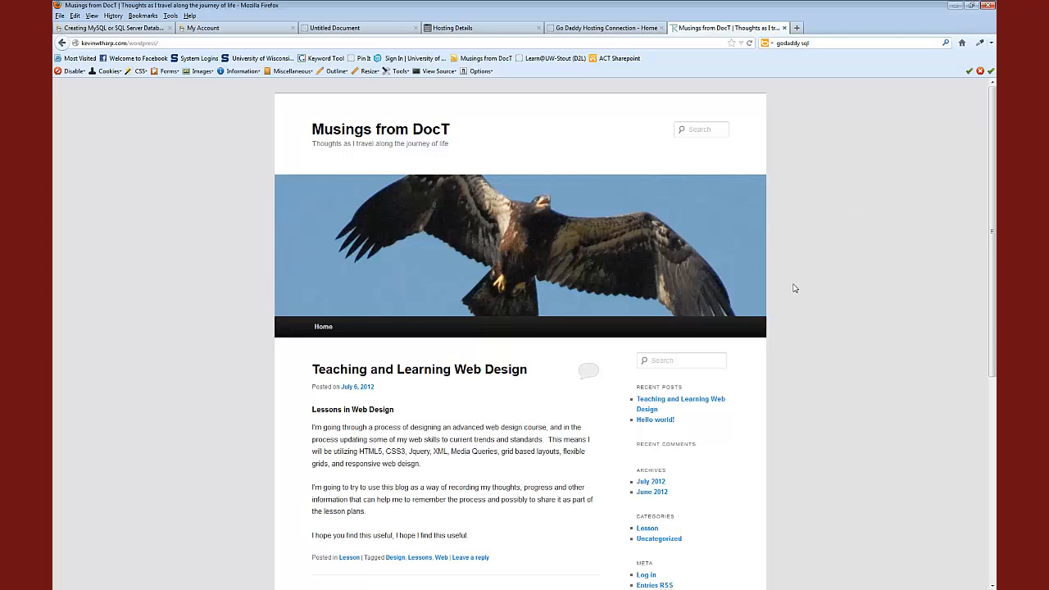
{"action": "scroll", "coordinate": [817, 249], "scroll_direction": "down", "scroll_amount": 2}
{"action": "scroll", "coordinate": [816, 249], "scroll_direction": "down", "scroll_amount": 2}
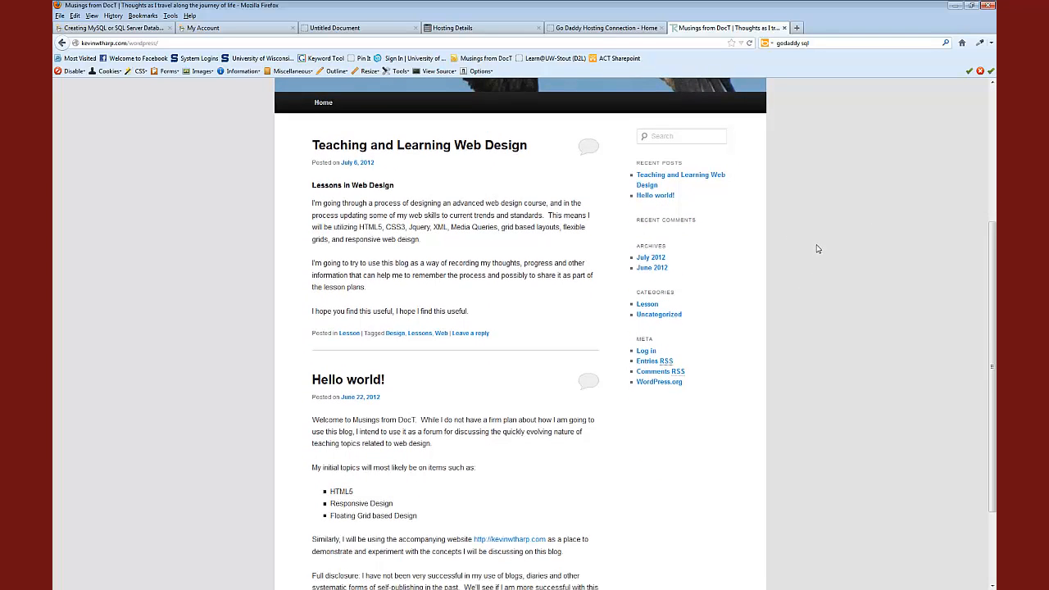
{"action": "scroll", "coordinate": [843, 247], "scroll_direction": "down", "scroll_amount": 2}
{"action": "scroll", "coordinate": [845, 247], "scroll_direction": "up", "scroll_amount": 6}
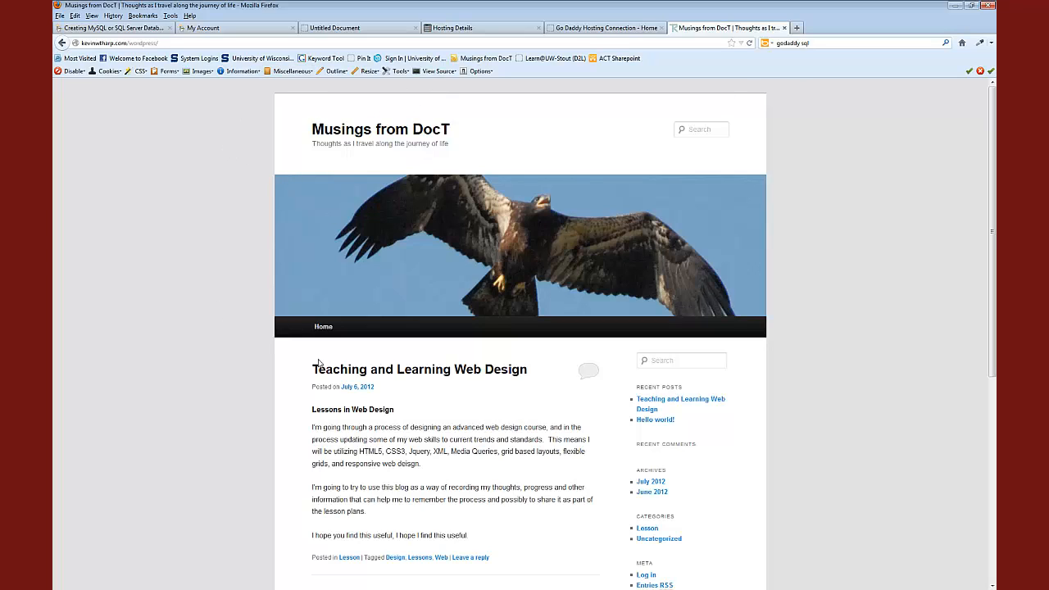
{"action": "scroll", "coordinate": [839, 354], "scroll_direction": "down", "scroll_amount": 3}
{"action": "scroll", "coordinate": [841, 351], "scroll_direction": "up", "scroll_amount": 3}
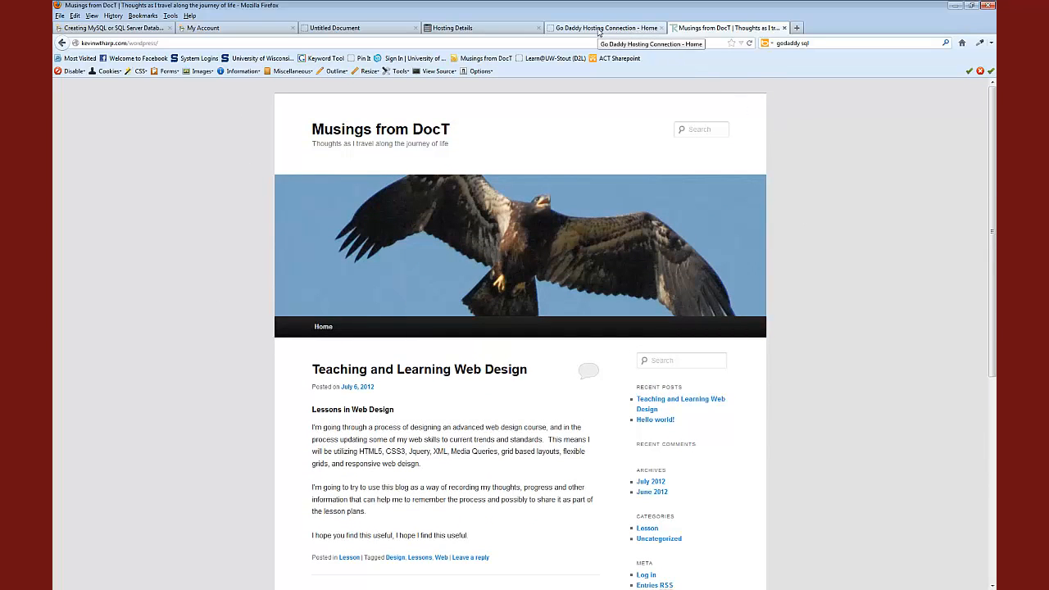
Step: Switch back through the Hosting Connection tab to the stoutwebtech.com Hosting Details page
{"action": "left_click", "coordinate": [599, 29]}
{"action": "left_click", "coordinate": [483, 28]}
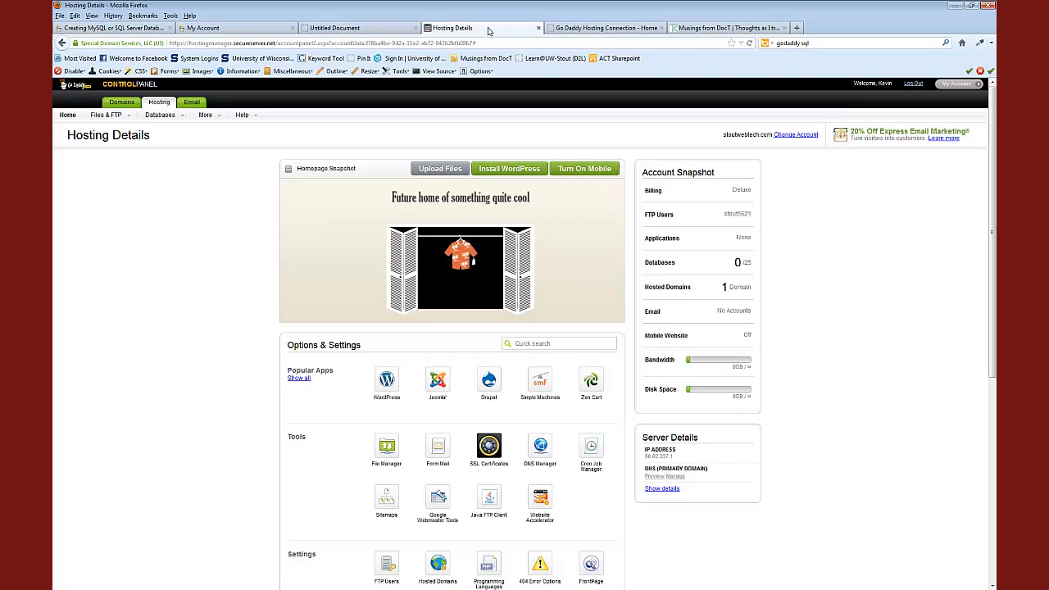
{"action": "scroll", "coordinate": [875, 273], "scroll_direction": "down", "scroll_amount": 1}
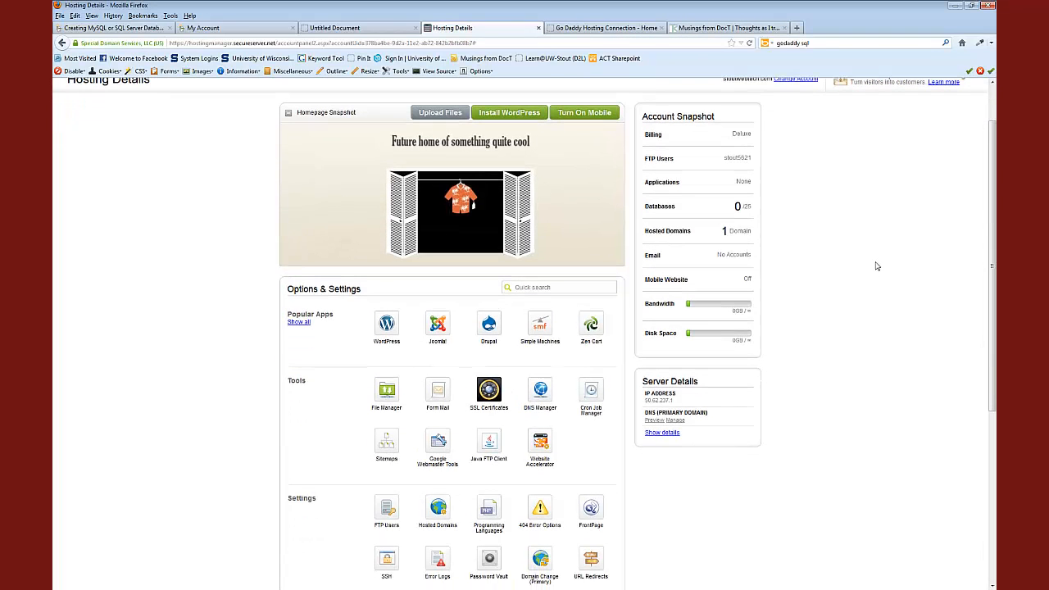